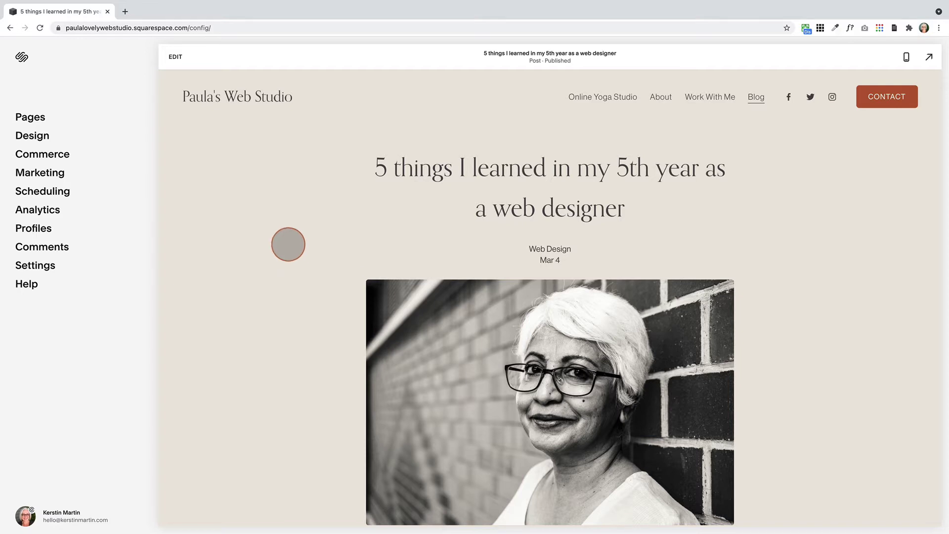
Step: Add an empty mailing list named 'Blog Subscribers' under Email Campaigns > Mailing Lists
click(38, 175)
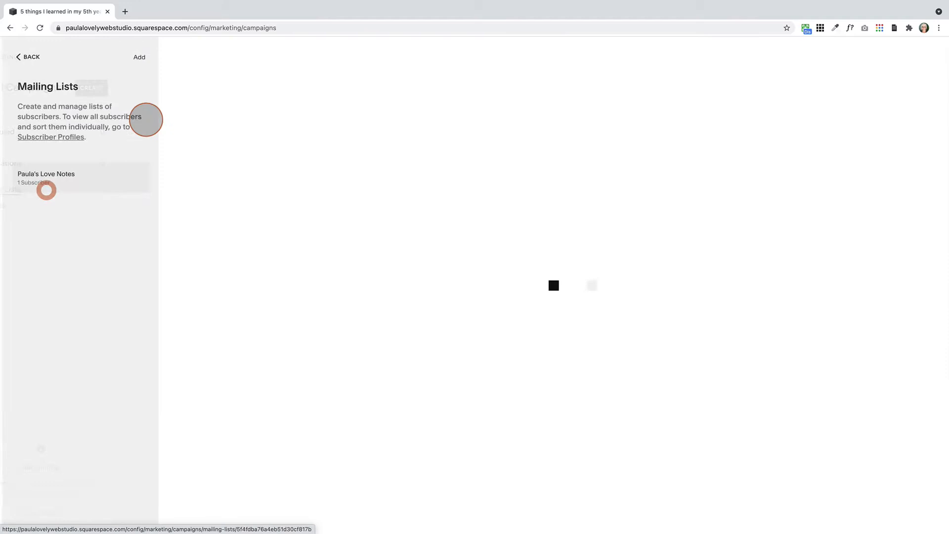
click(136, 56)
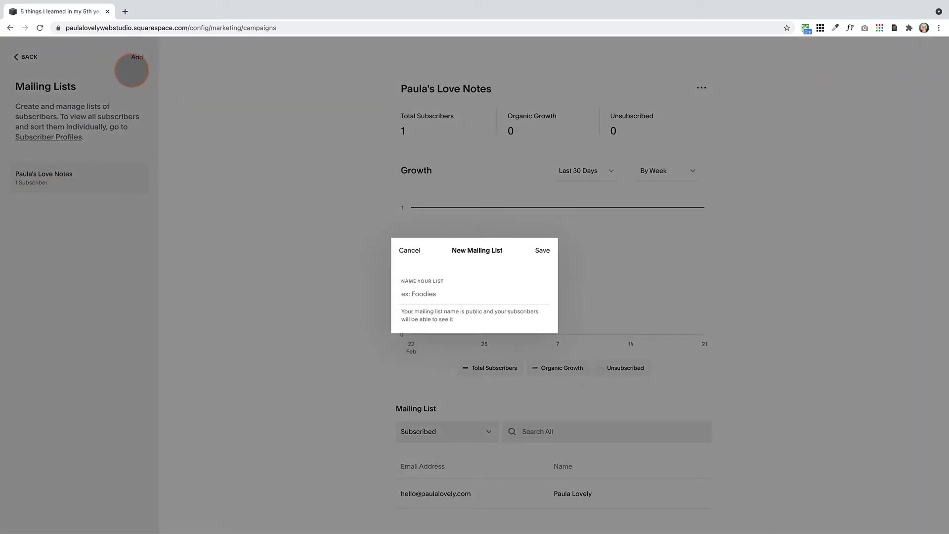
click(419, 295)
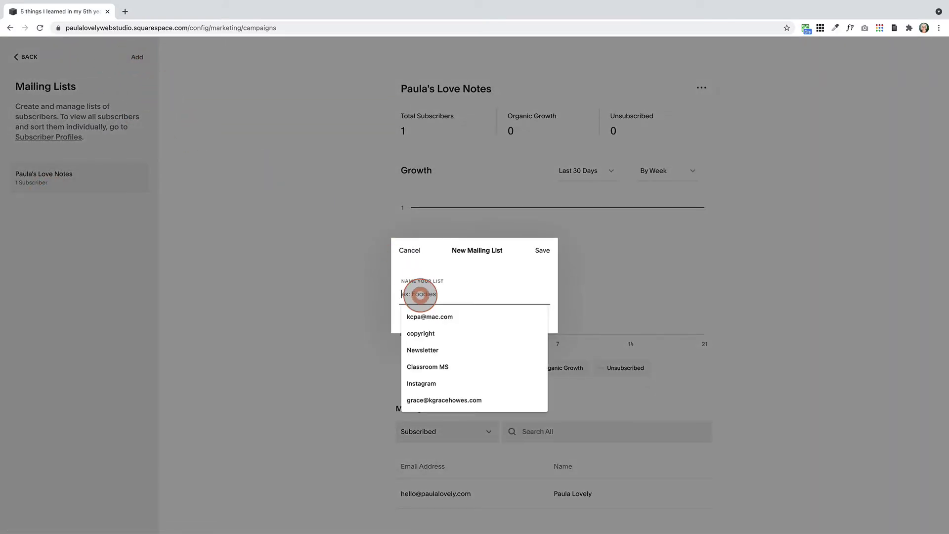
text(Blog Subs)
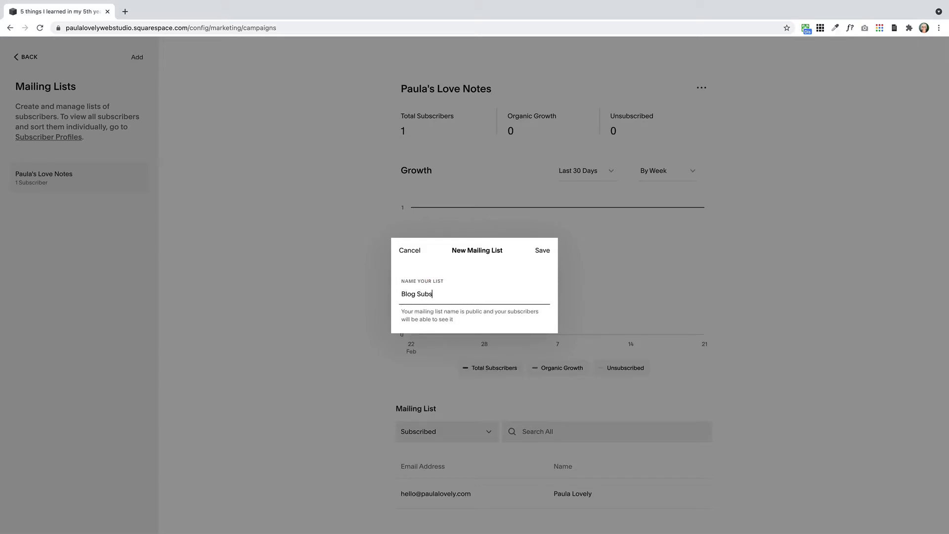
text(cribers)
click(542, 250)
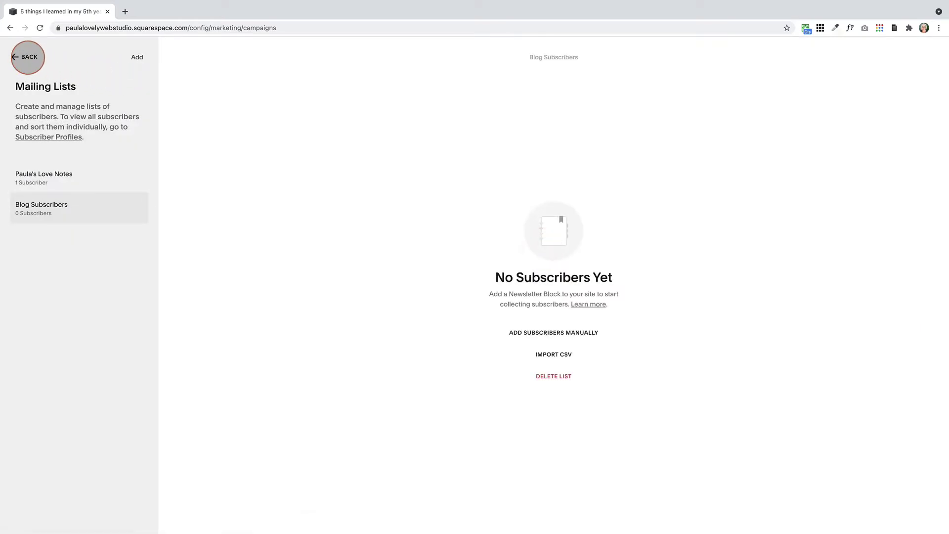
Step: Back out of the mailing lists to the Marketing panel and scroll through the blog post preview
click(27, 56)
click(34, 57)
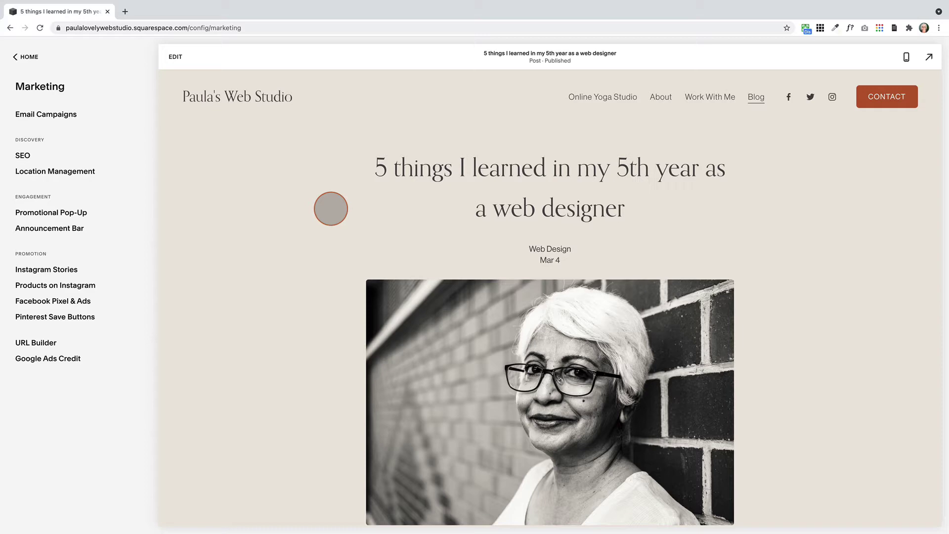
scroll(331, 208, down, 20)
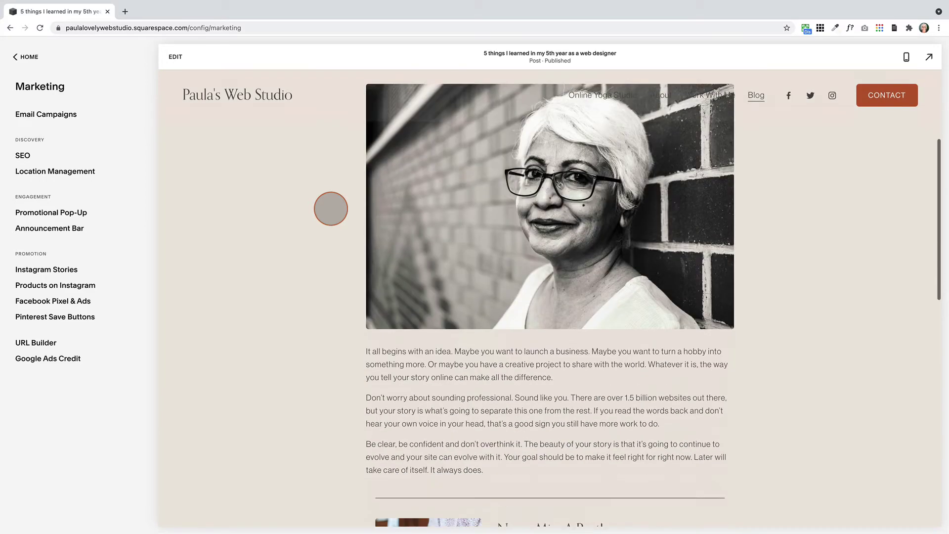
scroll(331, 208, up, 10)
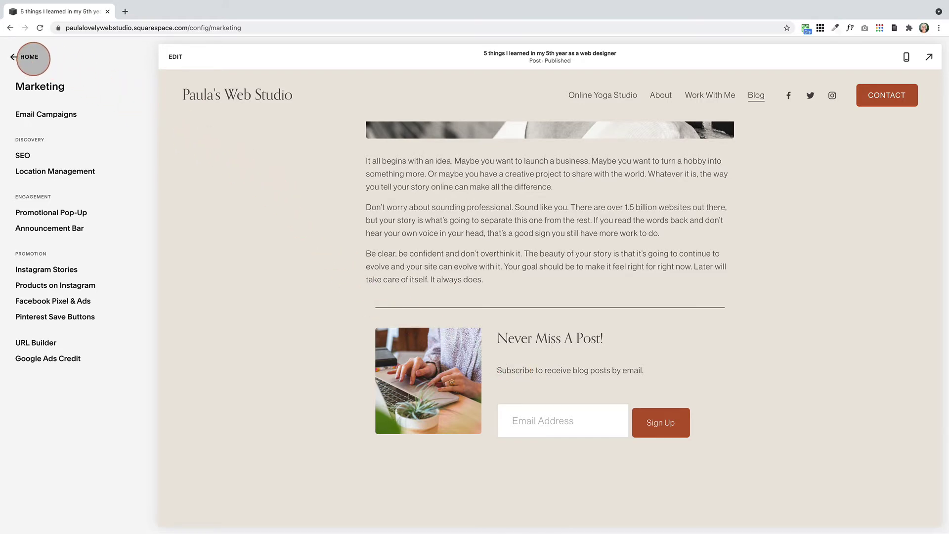
Step: Go to Pages and open the unlinked Blog Footer page
click(33, 58)
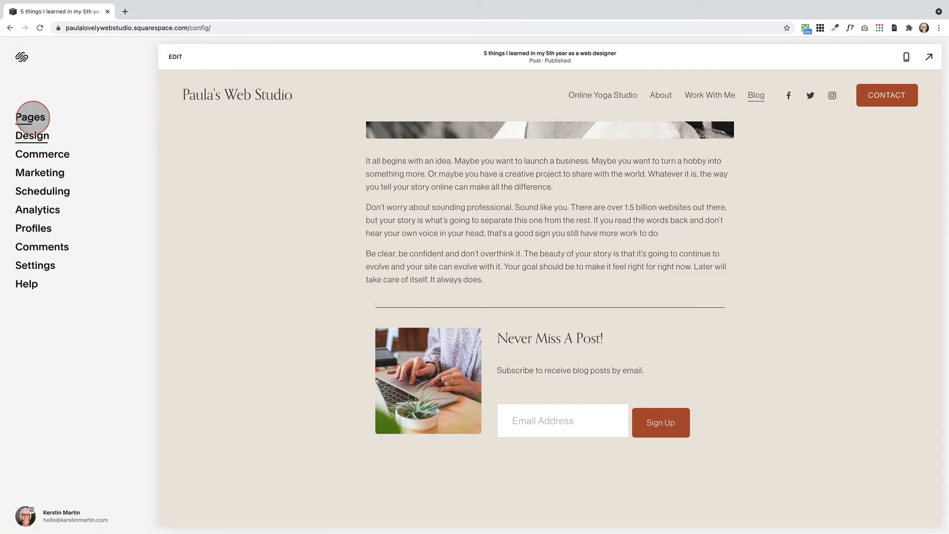
click(30, 117)
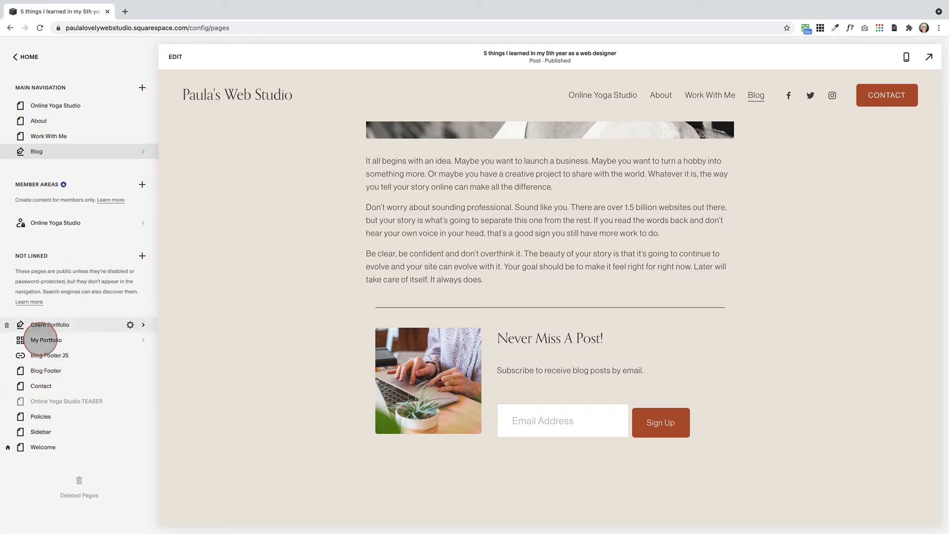
click(44, 371)
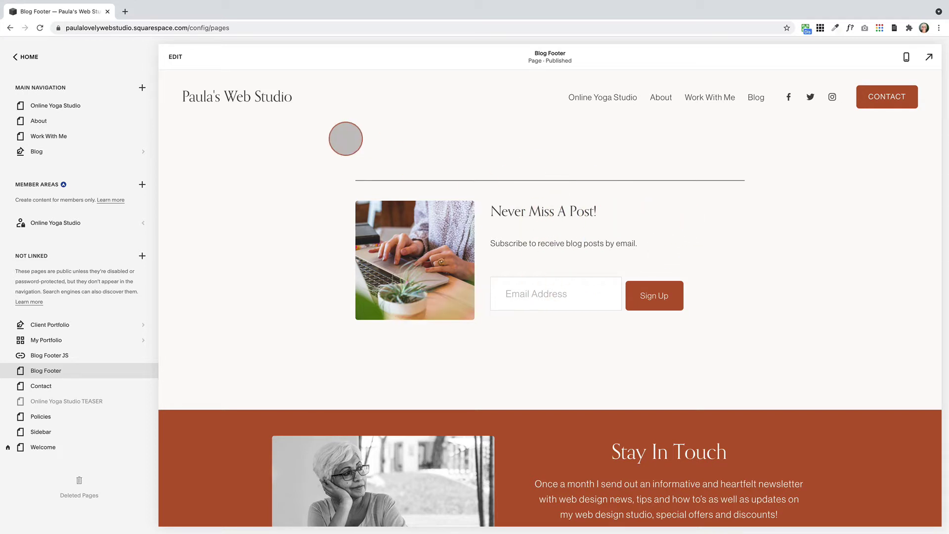
Step: Set the Blog Footer newsletter form's storage to the Blog Subscribers list and save the page
click(170, 55)
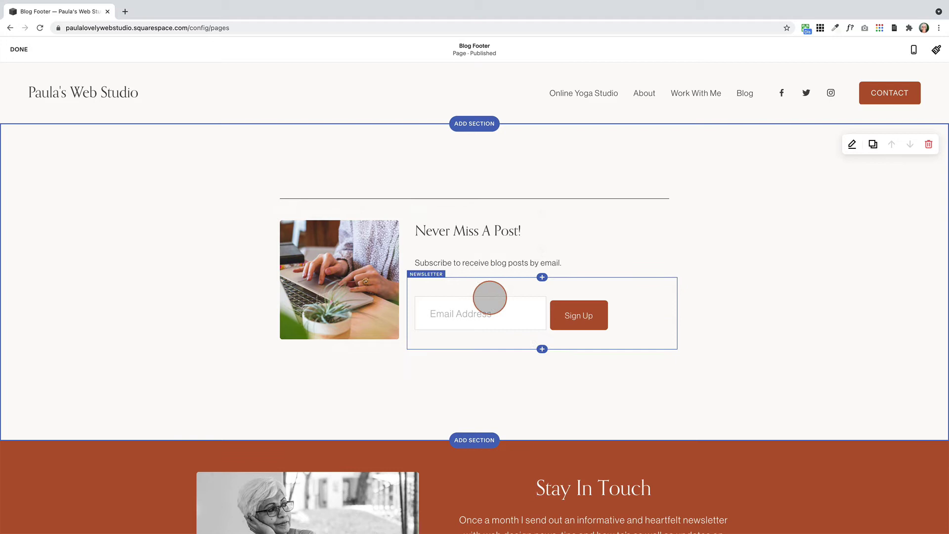
double_click(521, 289)
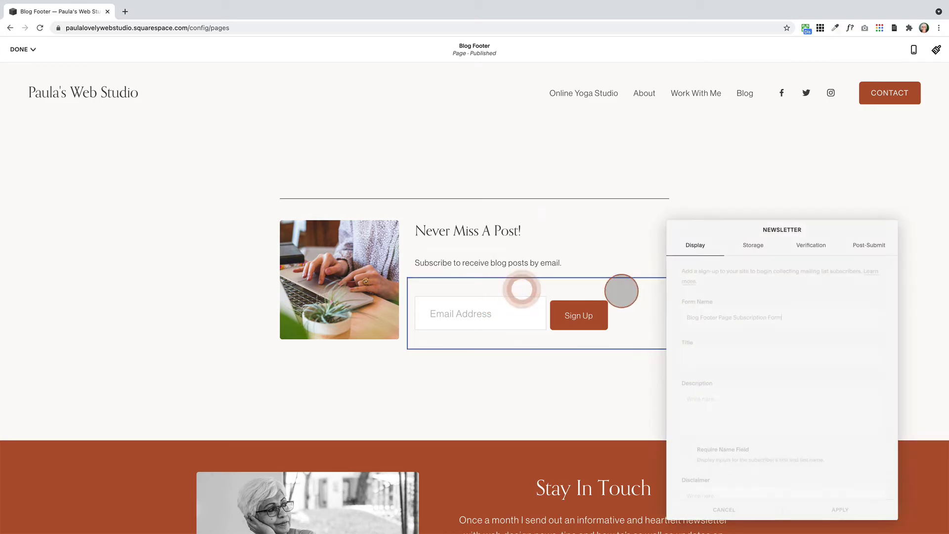
click(751, 245)
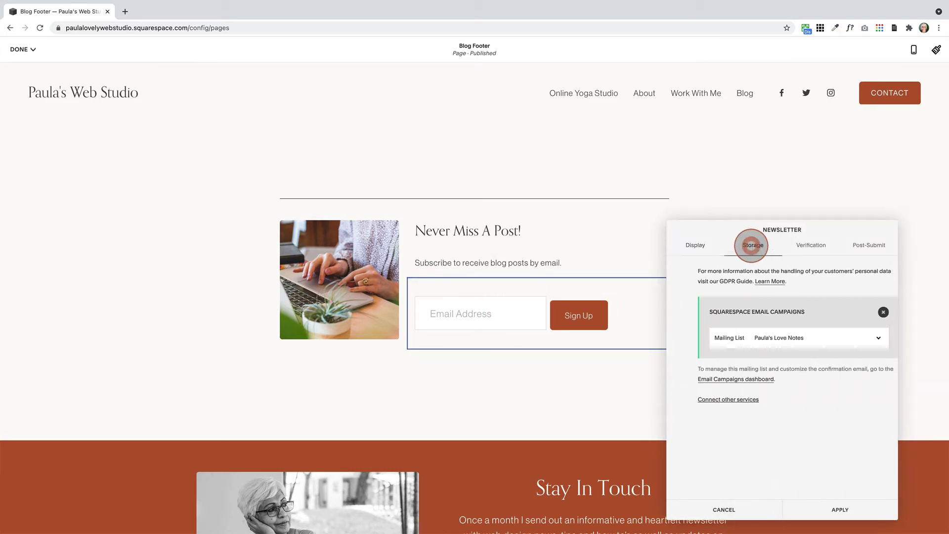
click(761, 339)
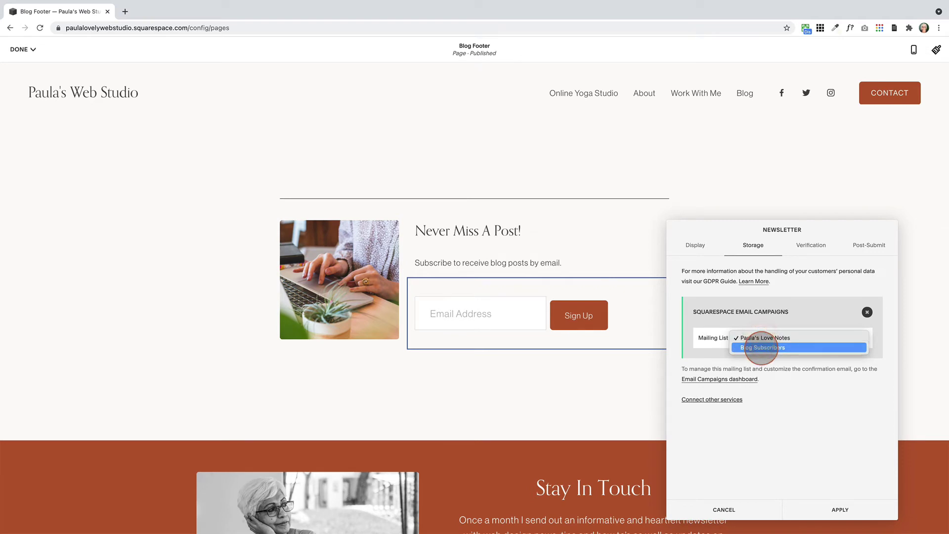
click(763, 347)
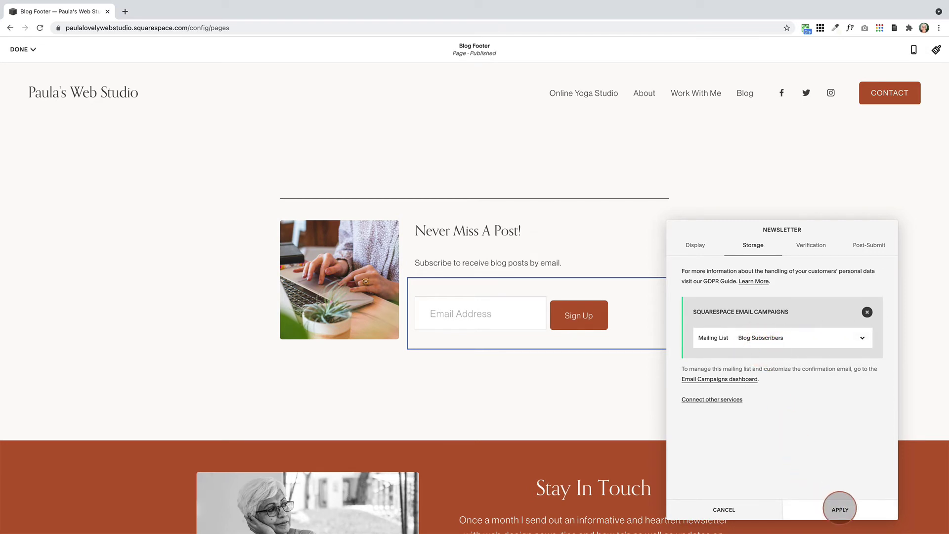
click(840, 509)
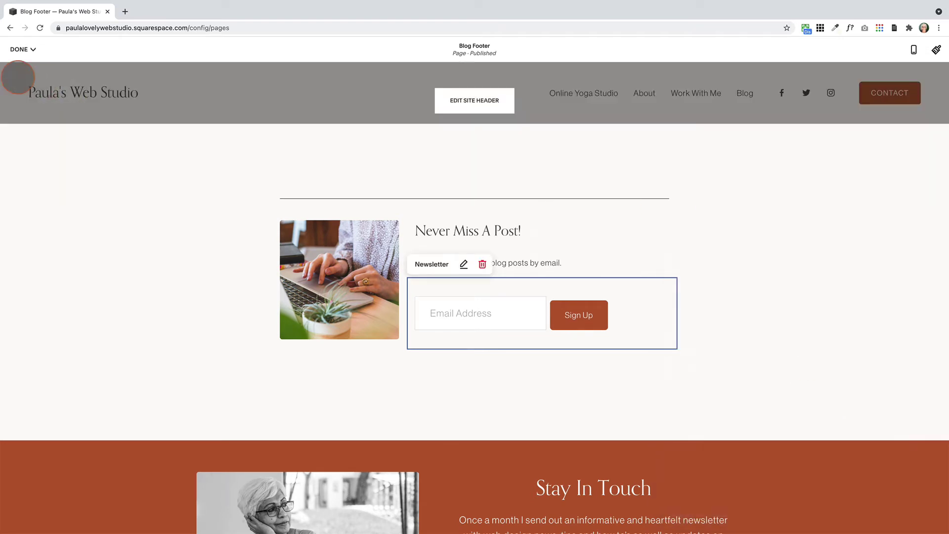
click(22, 49)
click(23, 67)
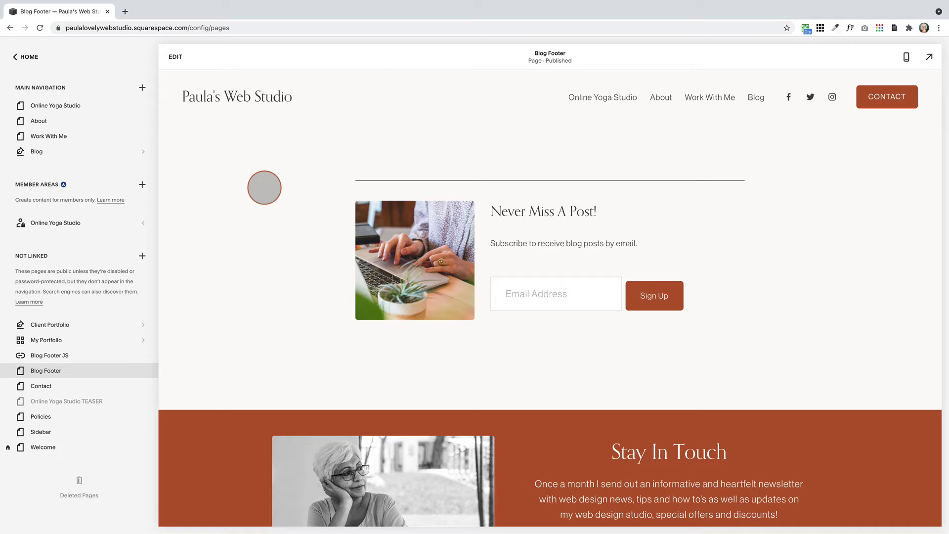
Step: Open the blog post '5 things I learned in my 5th year as a web designer' from Pages
click(27, 57)
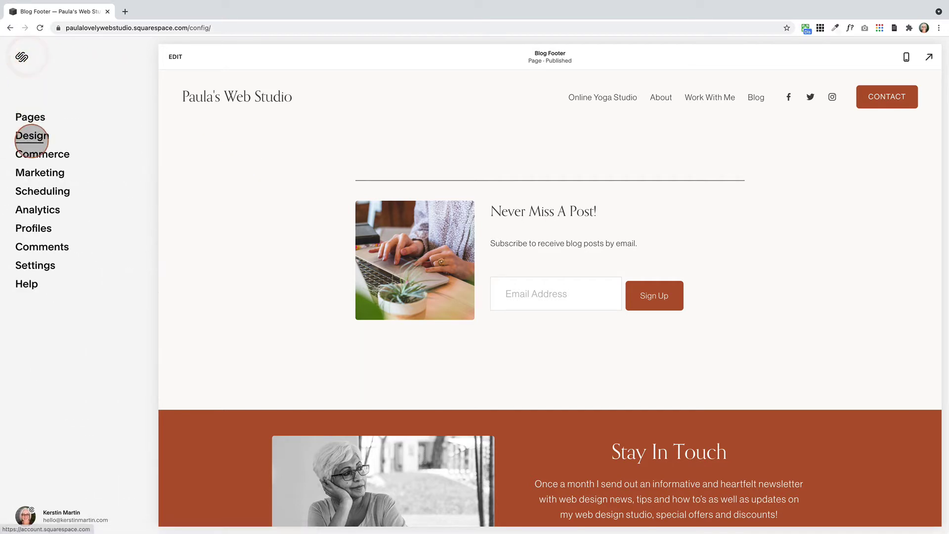
click(29, 115)
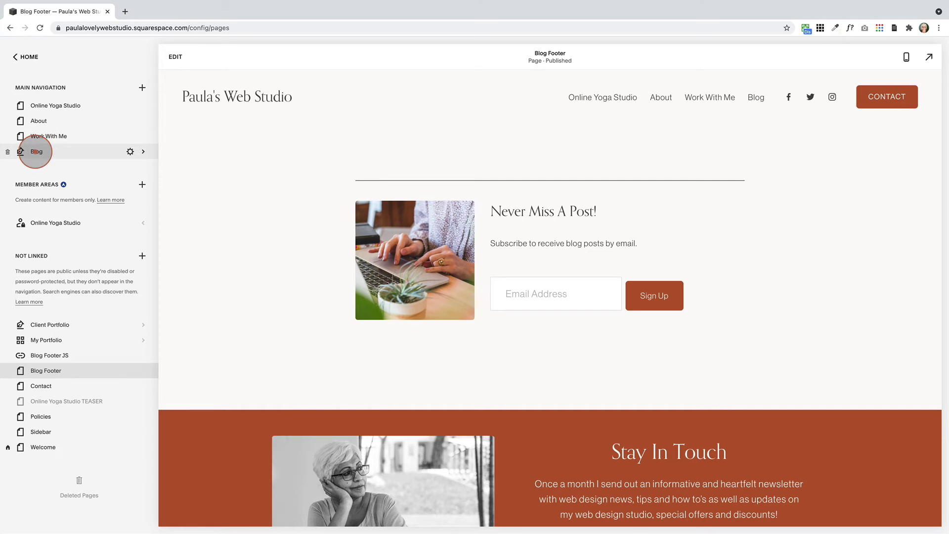
click(35, 151)
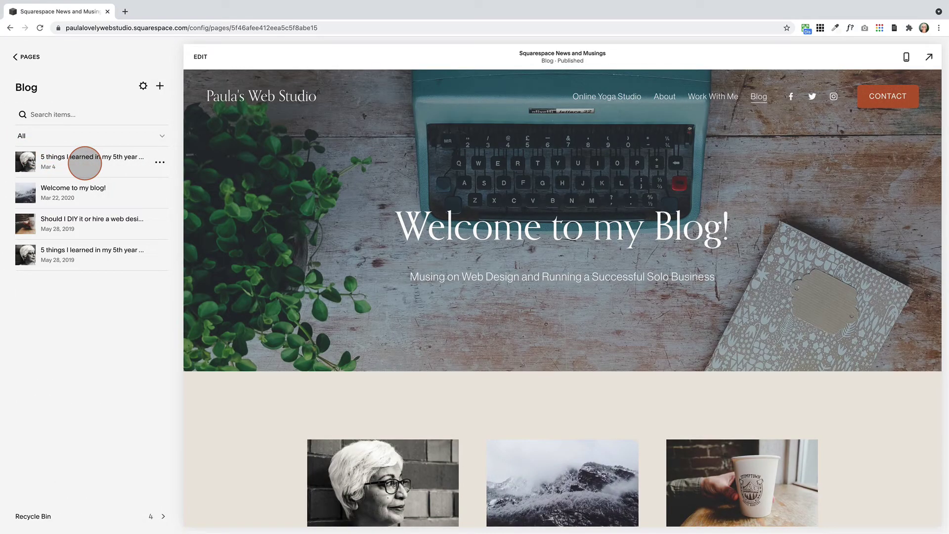
click(85, 162)
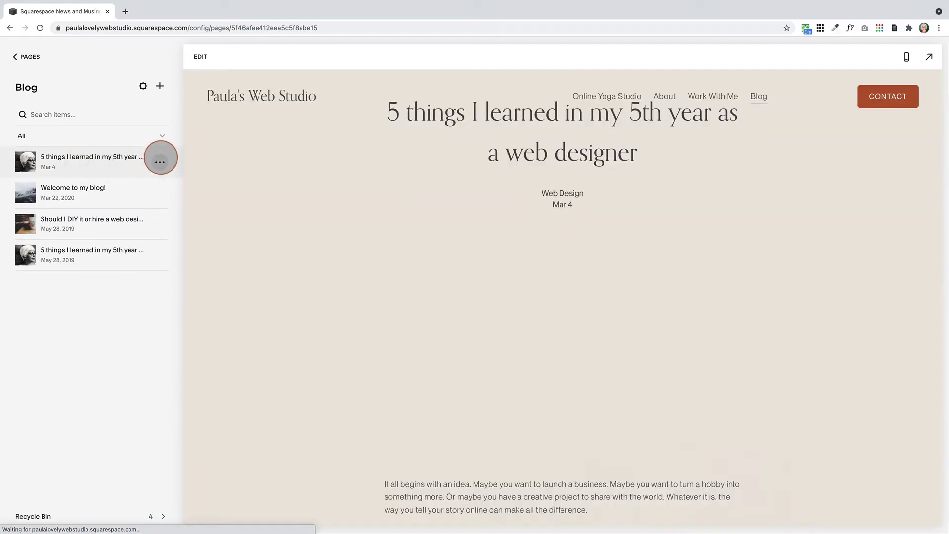
Step: Create an email draft from the post's Share settings and go to Email Campaigns
click(159, 162)
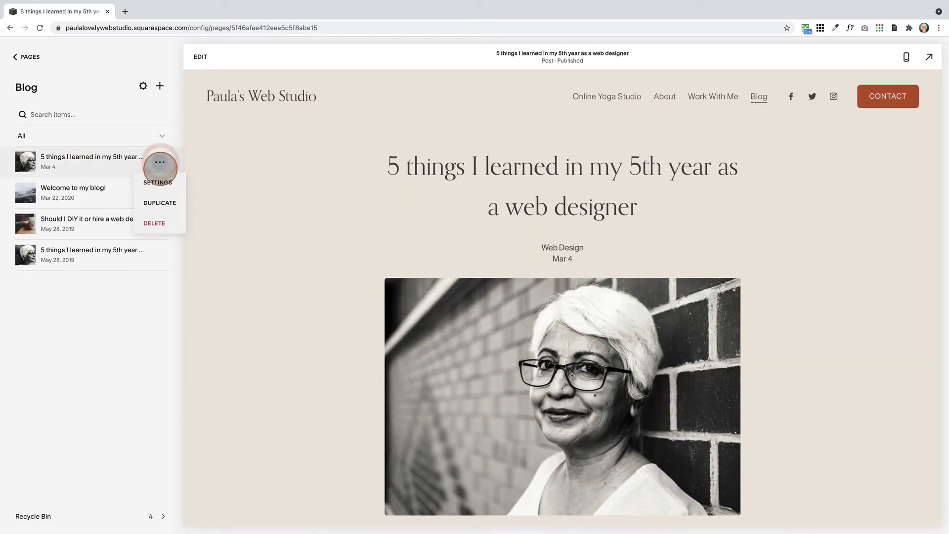
click(156, 181)
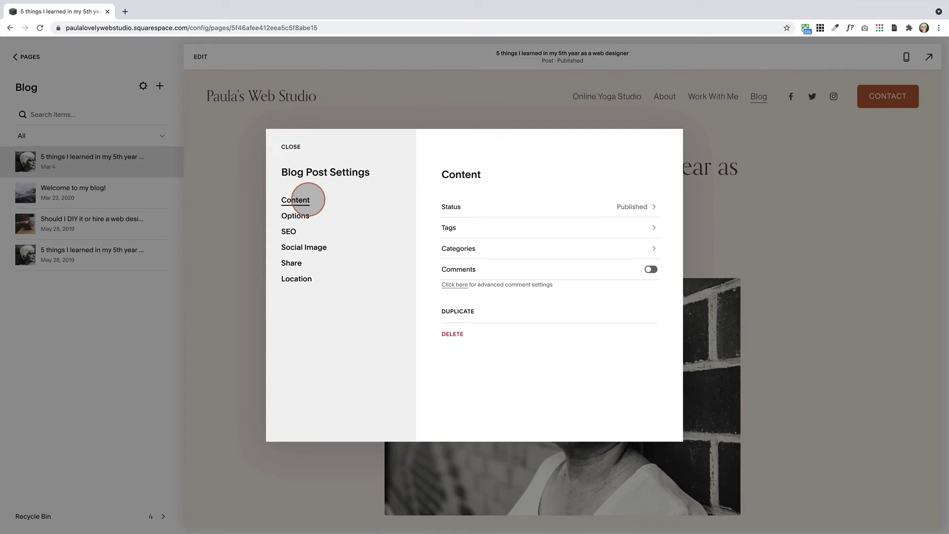
click(291, 262)
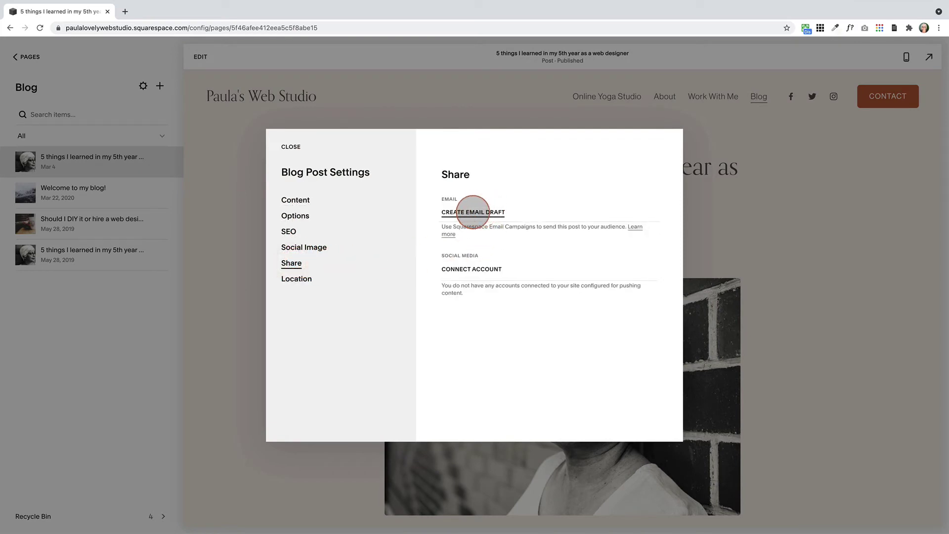
click(478, 212)
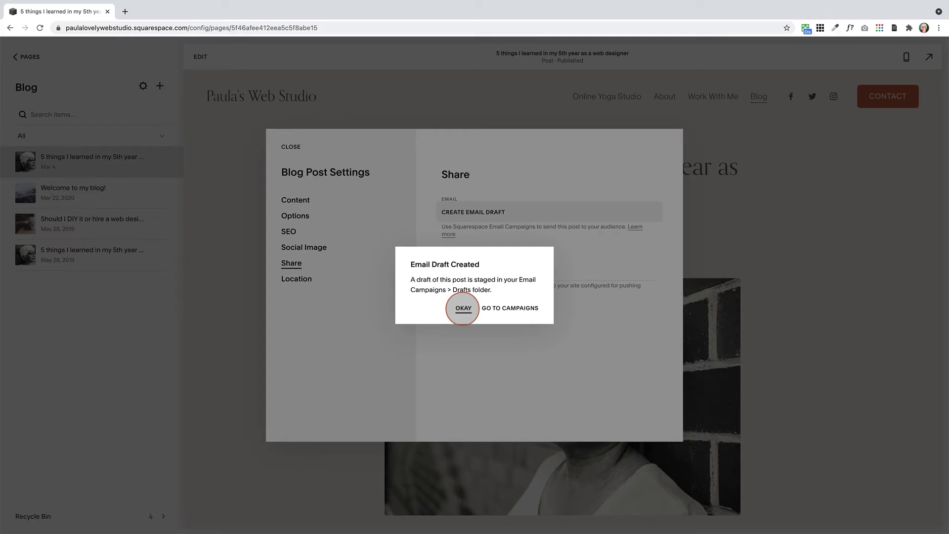
click(515, 308)
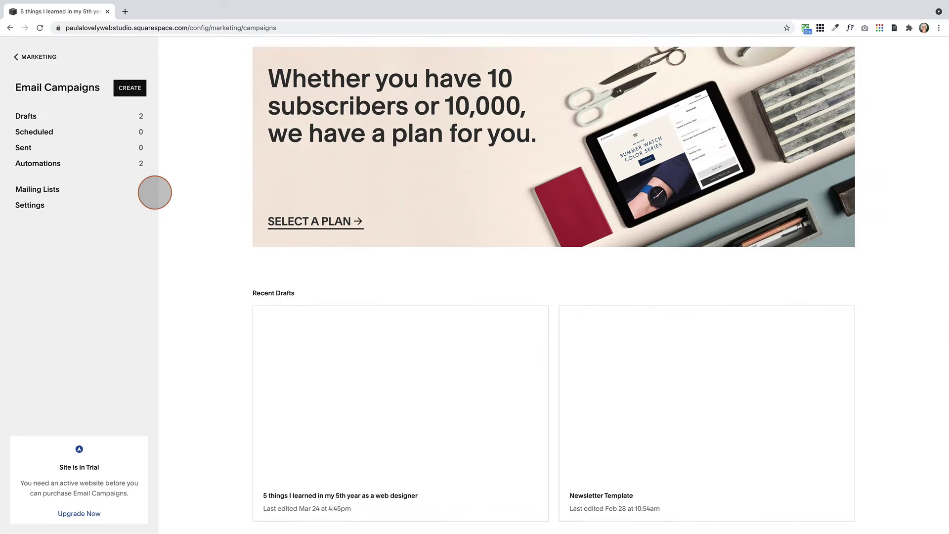
Step: Open the '5 things I learned…' draft from Drafts and bring up its actions menu
click(26, 116)
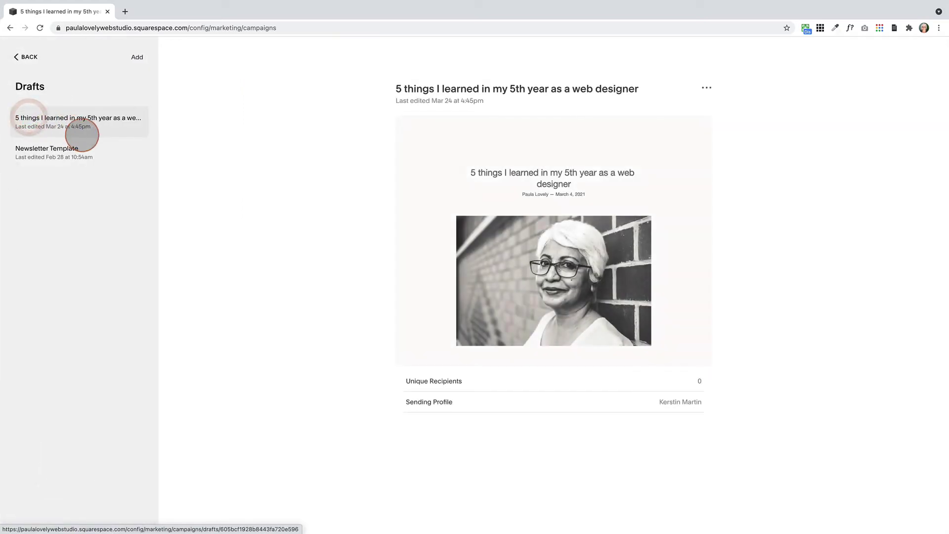
click(51, 119)
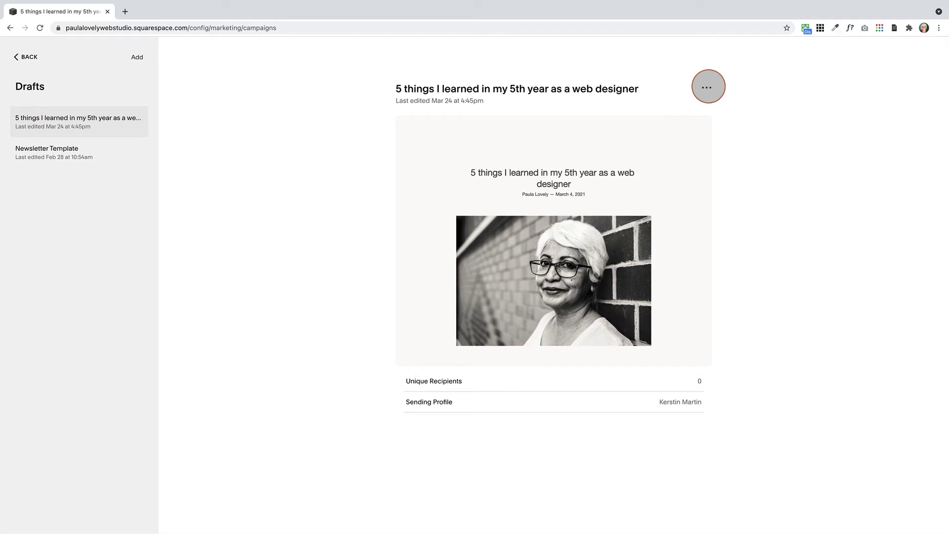
click(708, 86)
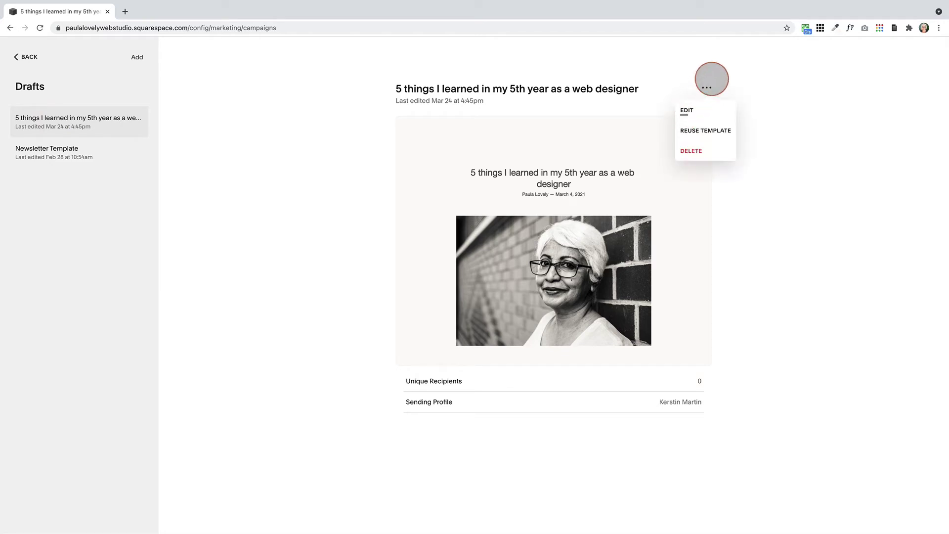
Step: Edit the draft and delete the author name from the byline, leaving 'March 4, 2021'
click(687, 110)
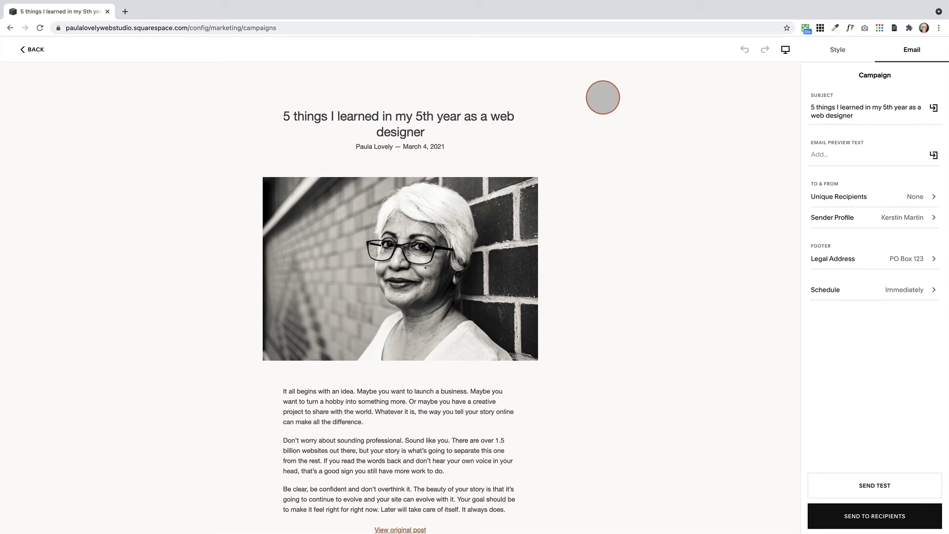
click(399, 147)
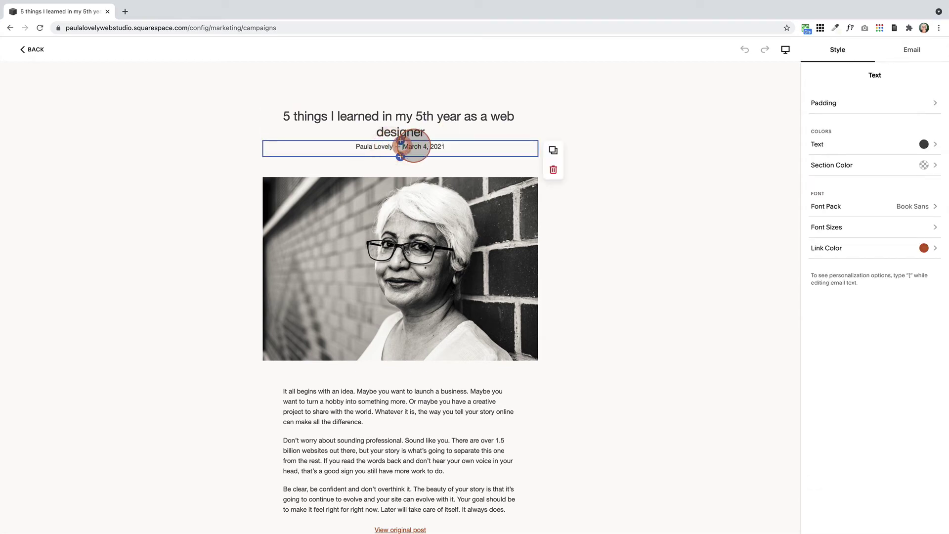
key(BackSpace)
key(BackSpace)
key(BackSpace)
key(BackSpace)
key(BackSpace)
key(BackSpace)
key(BackSpace)
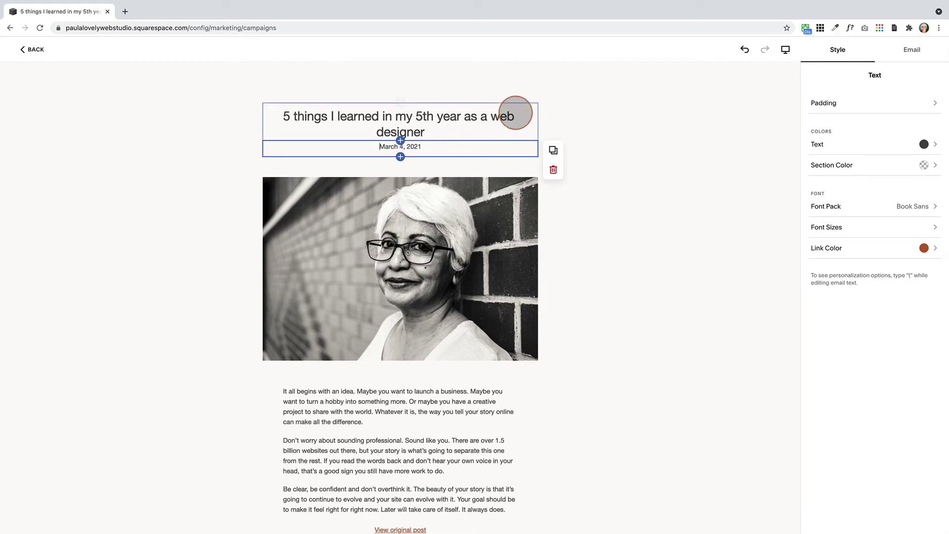
click(593, 129)
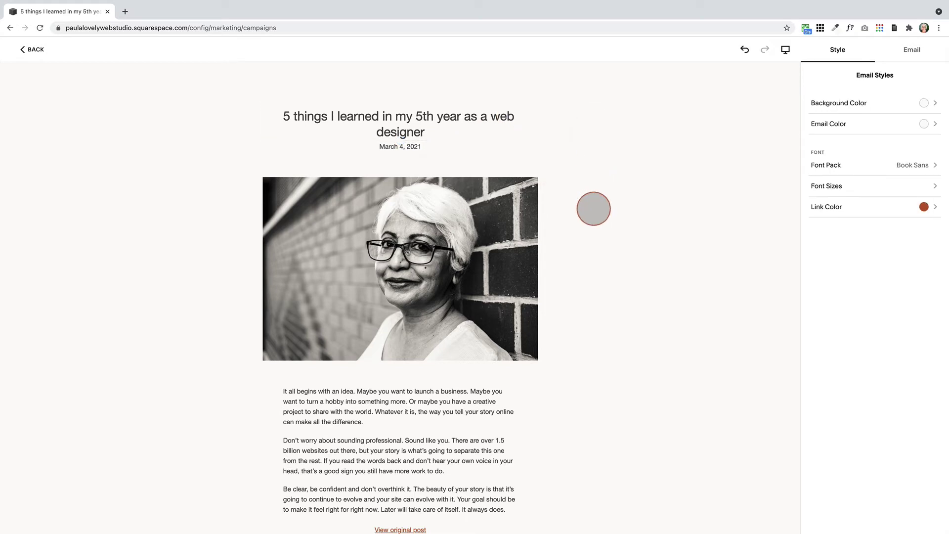
Step: Raise the email's Base Font Size by one step in Email Styles > Font Sizes
scroll(595, 206, down, 2)
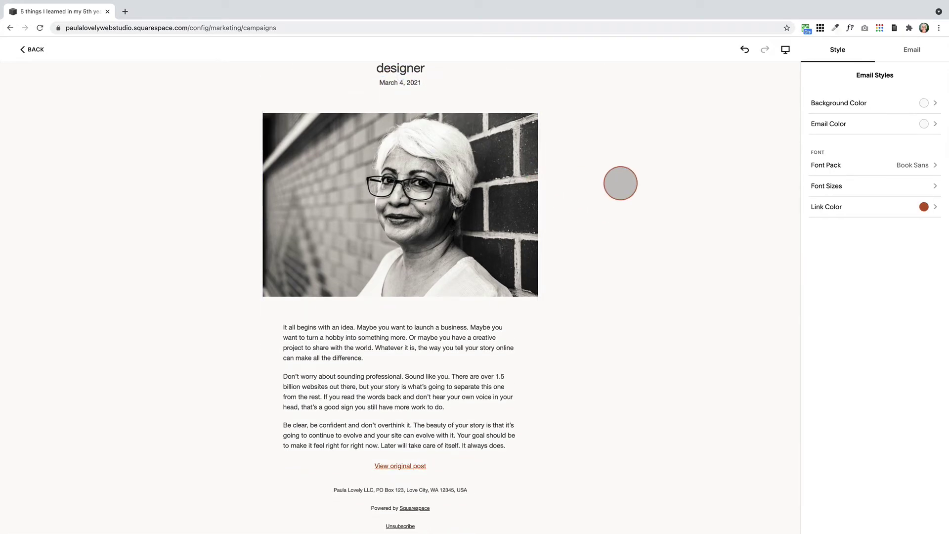
scroll(615, 178, up, 2)
click(658, 186)
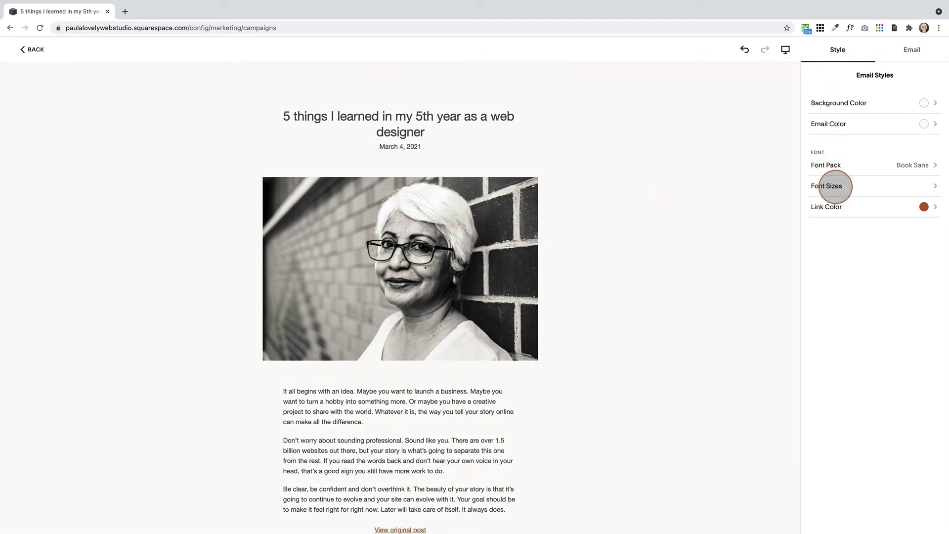
click(835, 187)
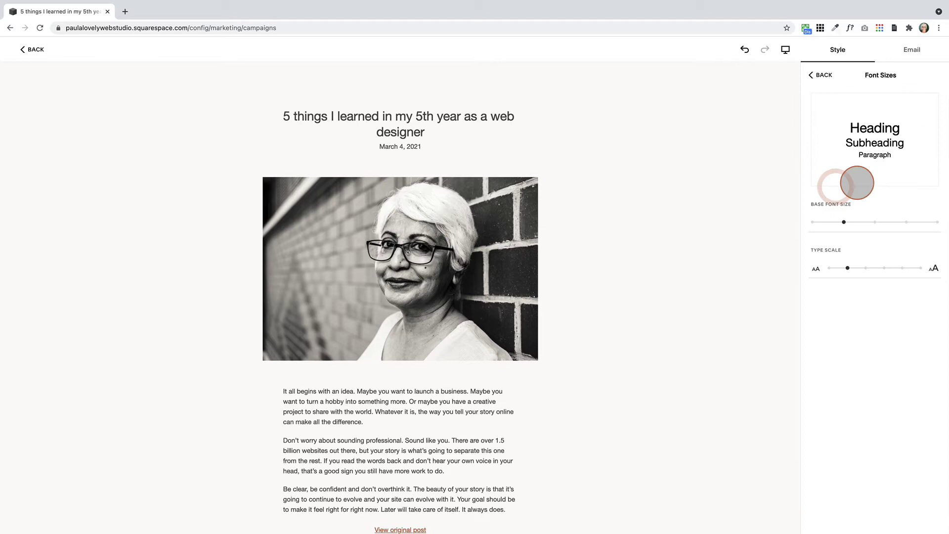
click(874, 223)
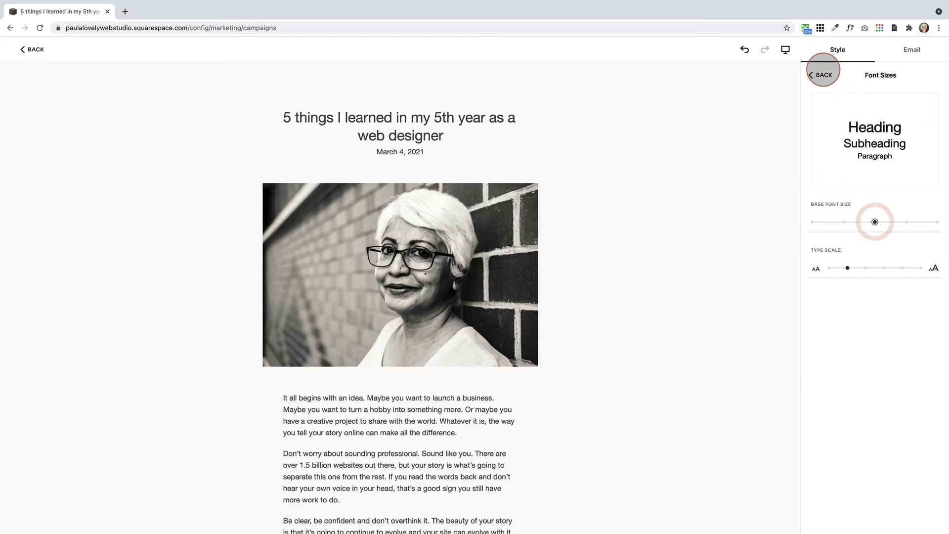
click(821, 75)
Step: Switch the email's Font Pack to Book Mixed 2 from the Mixed packs
click(829, 165)
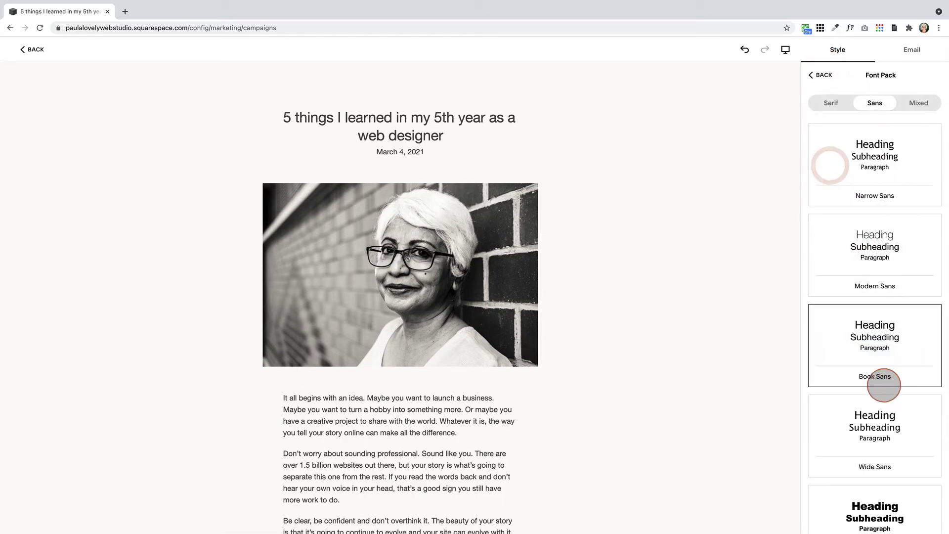
click(916, 102)
scroll(847, 346, down, 2)
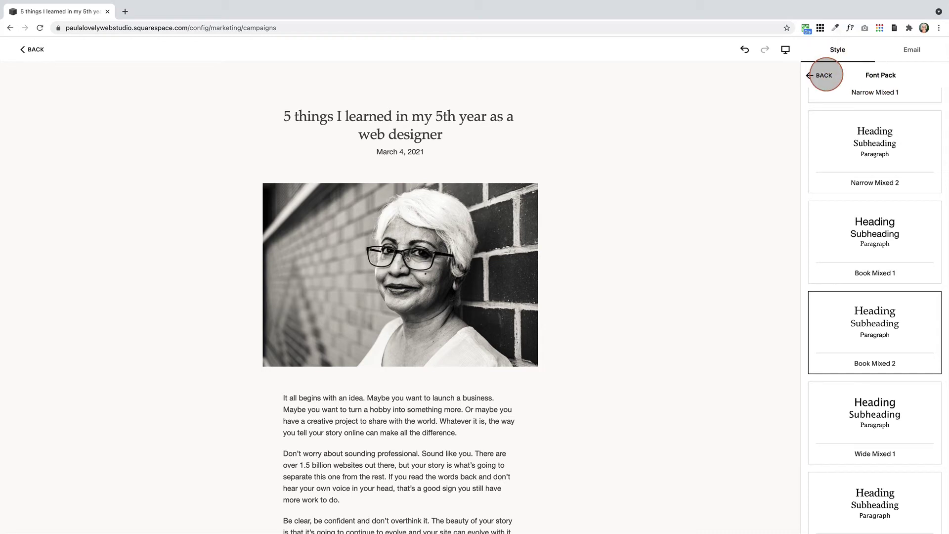
click(826, 75)
scroll(652, 233, down, 2)
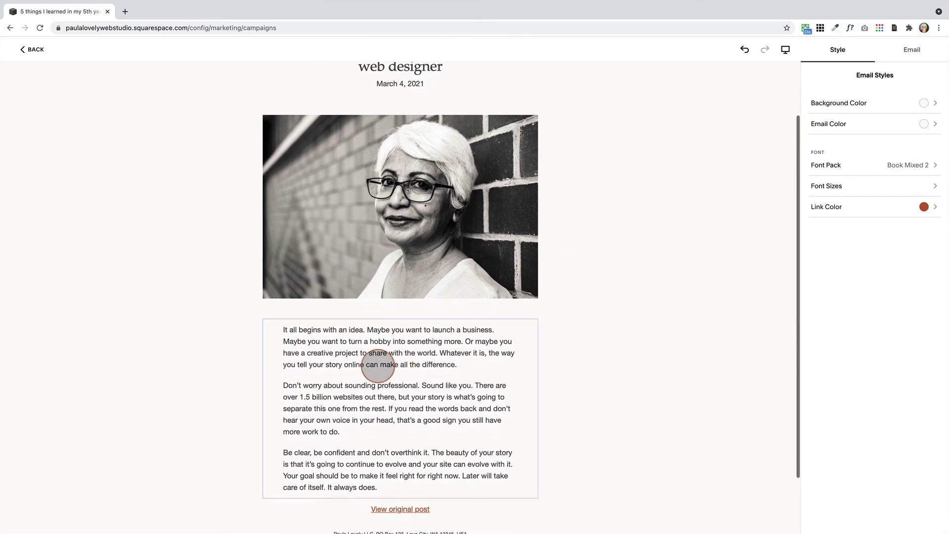
Step: Set the body text block's left and right padding to 0px
scroll(387, 328, down, 2)
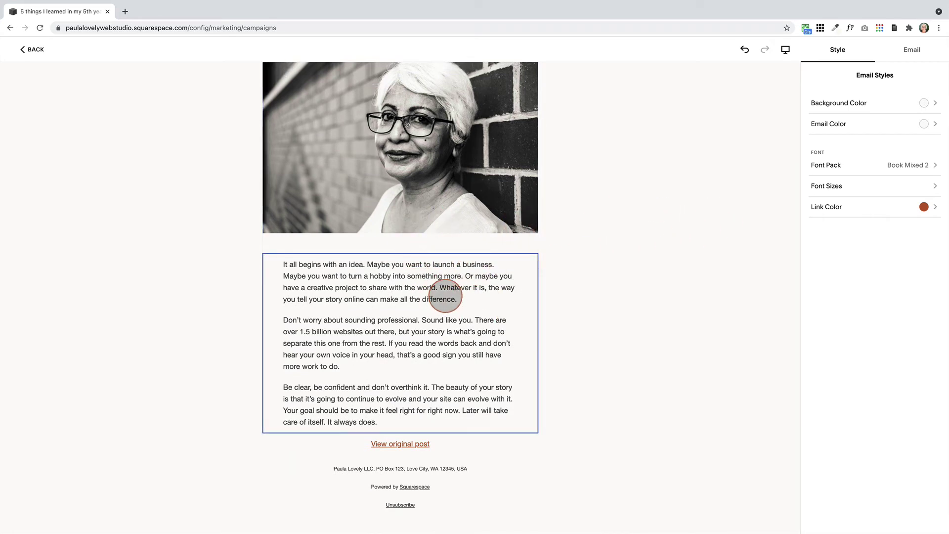
click(444, 296)
click(830, 104)
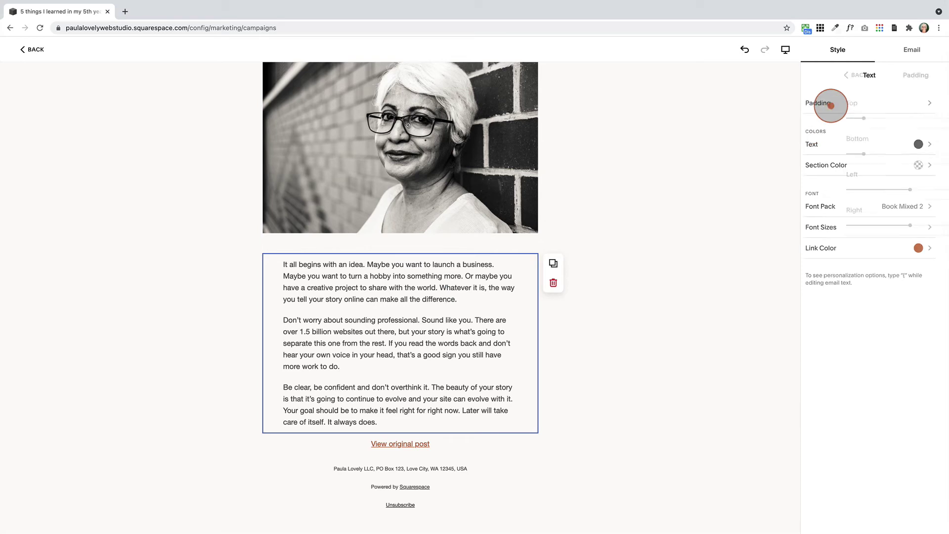
drag(875, 190, 792, 193)
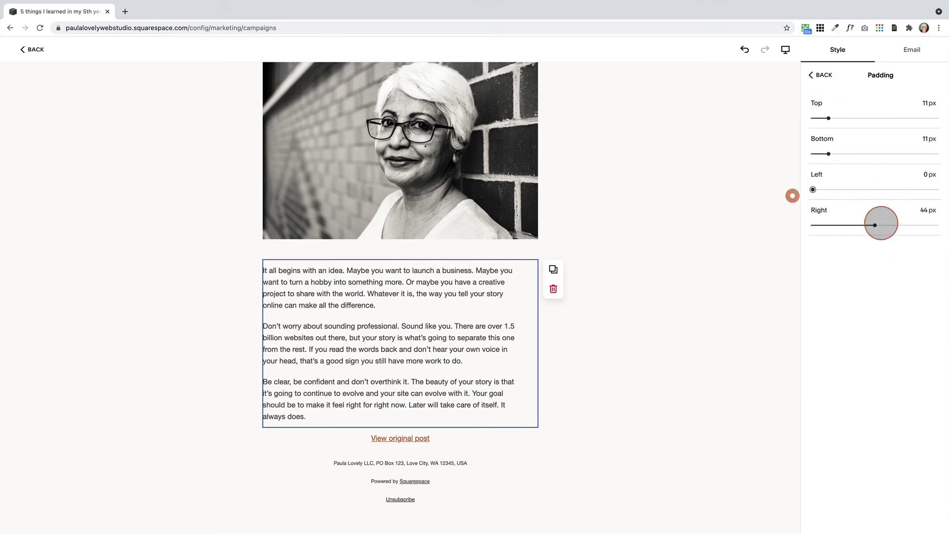
drag(881, 223, 781, 225)
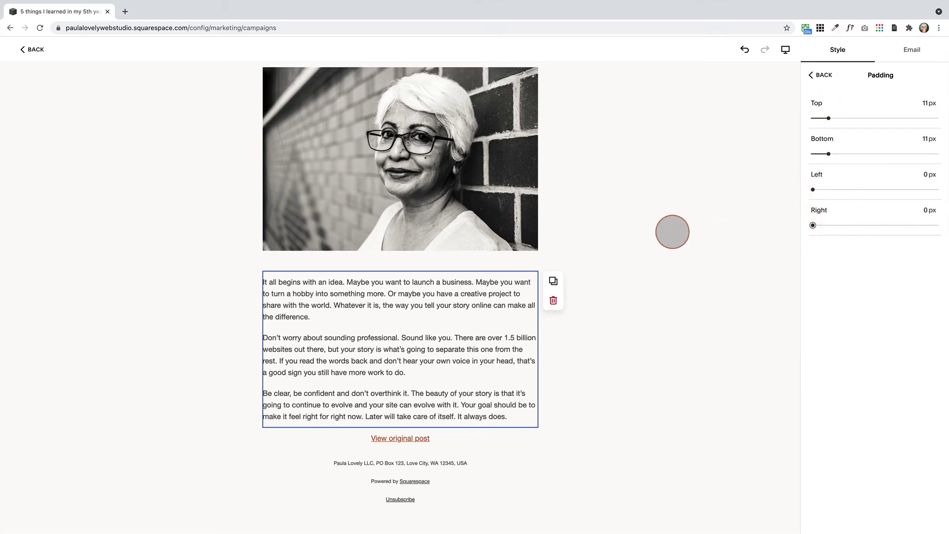
click(672, 231)
click(409, 438)
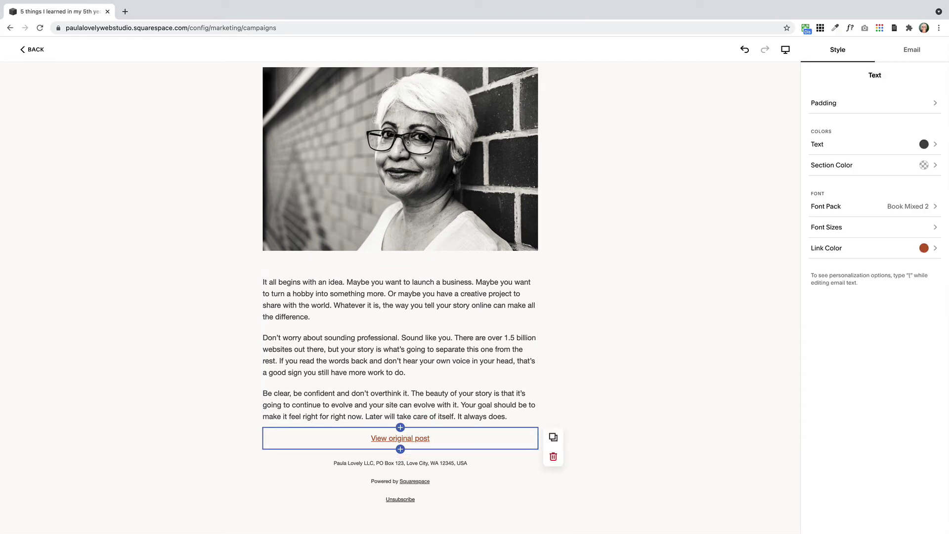
Step: Replace the link text 'View original post' below the post with 'Leave a Comment'
text(Leave a Comment)
key(Delete)
key(Delete)
key(Delete)
key(Delete)
key(Delete)
key(Delete)
key(Delete)
key(Delete)
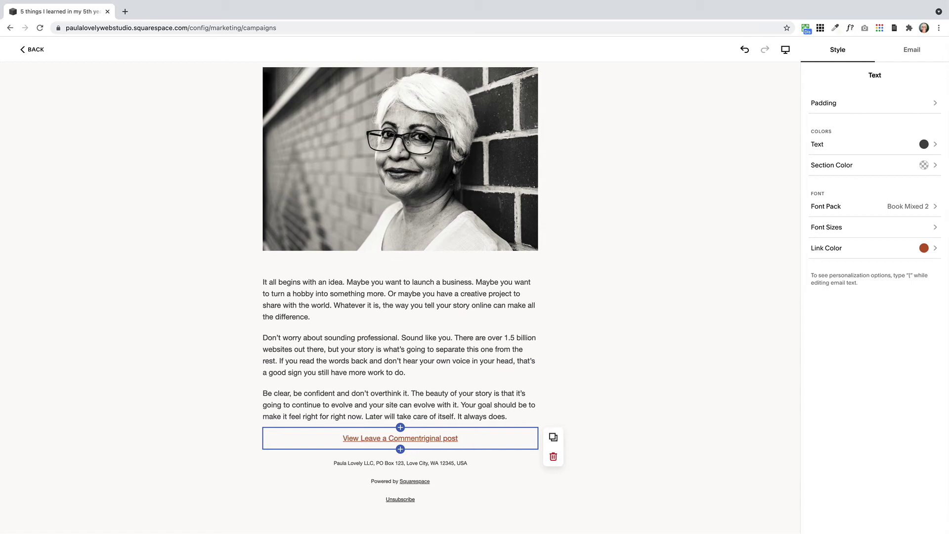
key(Delete)
key(Delete)
key(Delete)
key(Delete)
key(Delete)
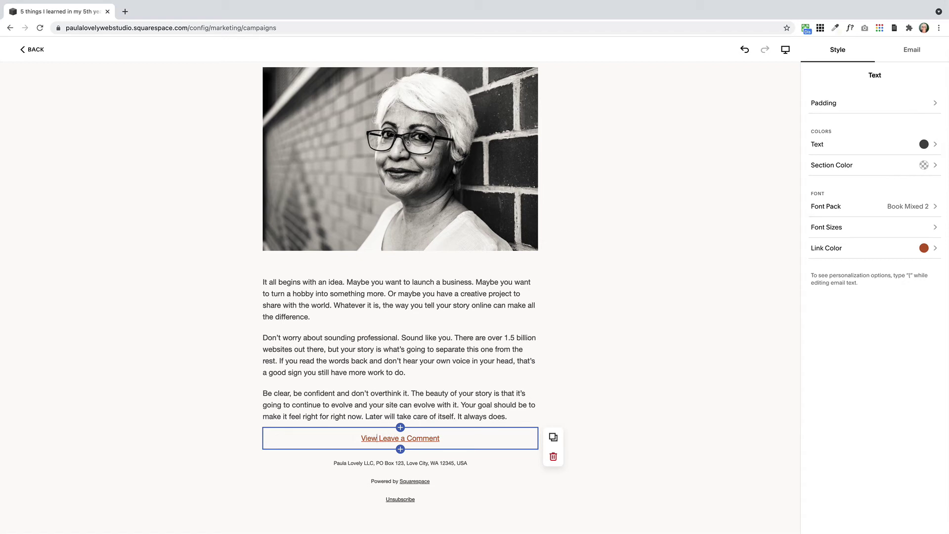
key(BackSpace)
key(BackSpace)
key(BackSpace)
click(584, 334)
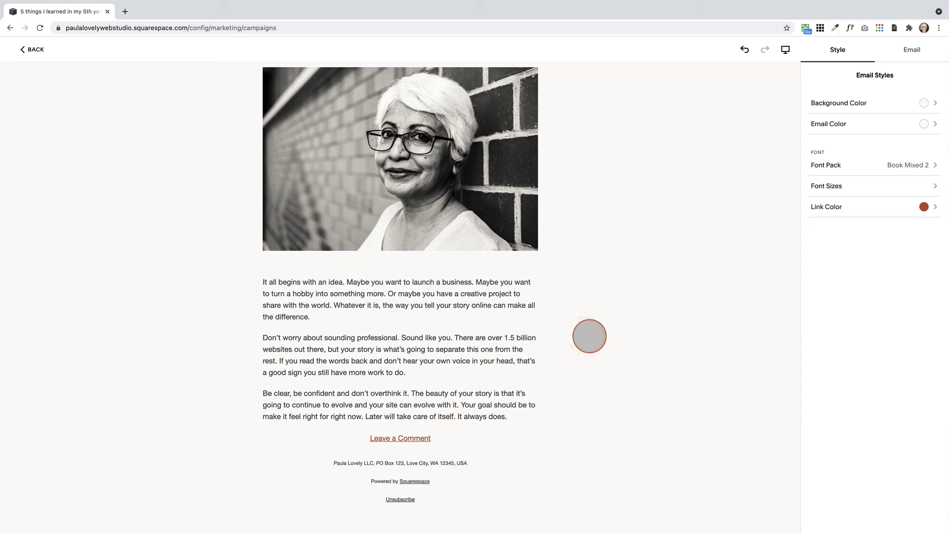
click(427, 473)
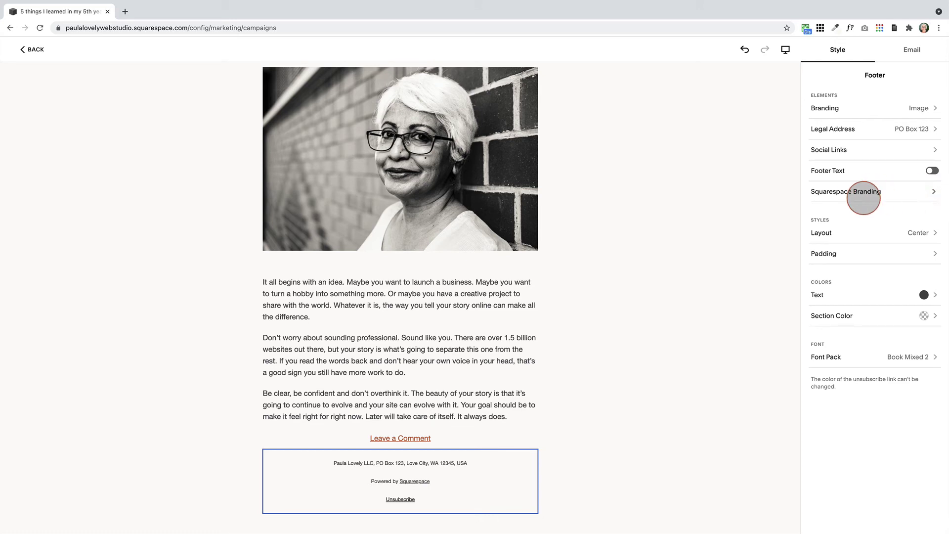
click(899, 191)
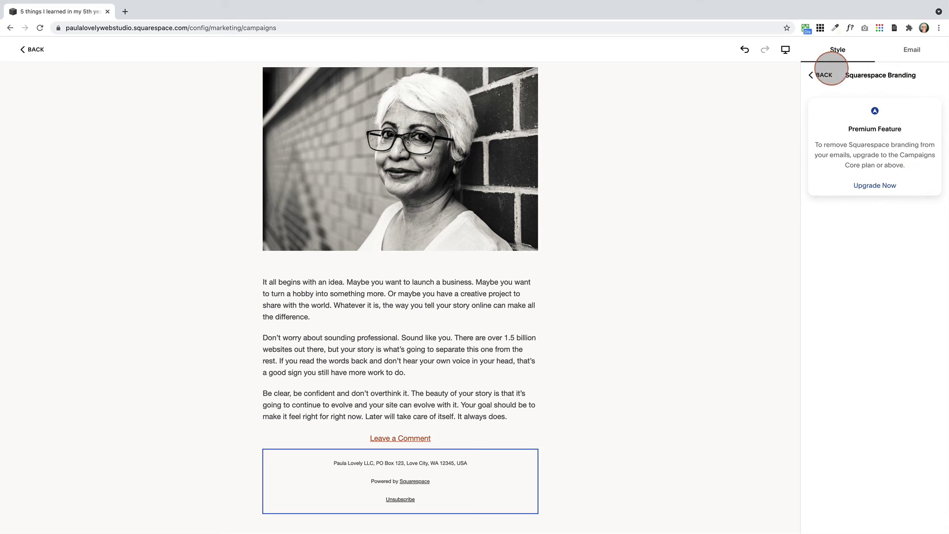
click(822, 75)
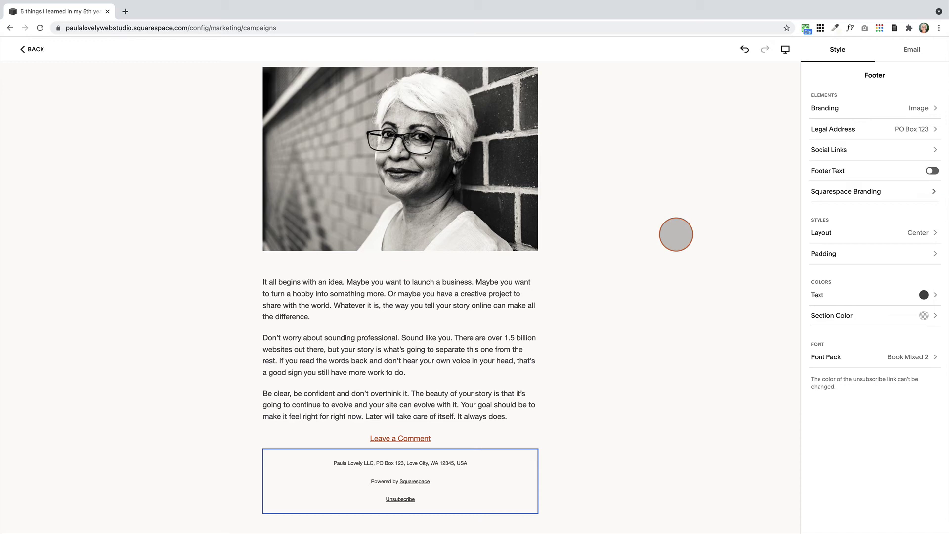
click(649, 235)
Step: Scroll through the email preview to check the photo, full-width text and Leave a Comment link
scroll(649, 236, up, 3)
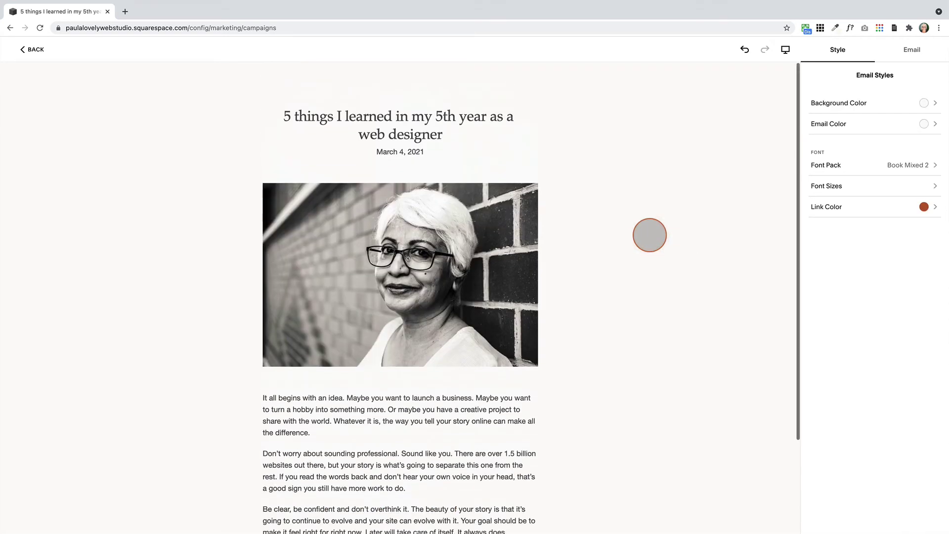
scroll(649, 236, down, 3)
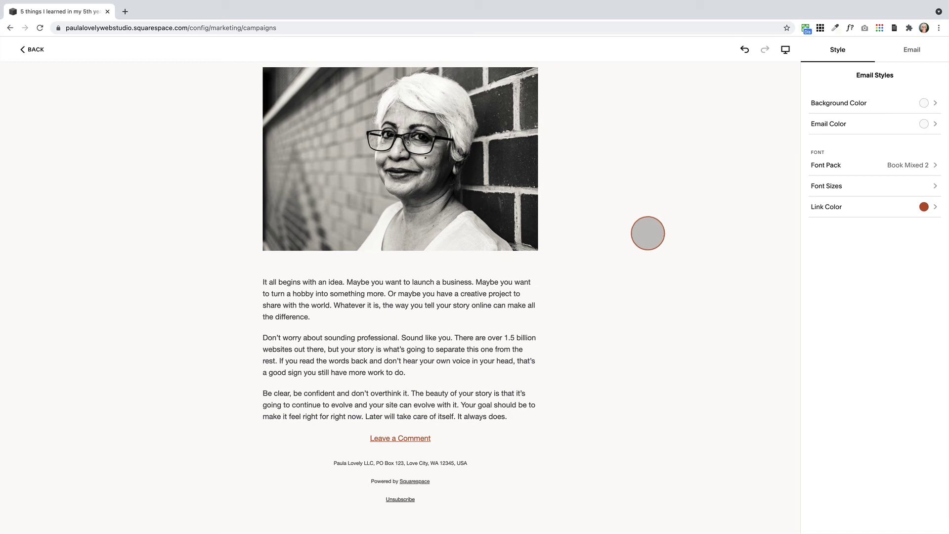
scroll(647, 233, up, 3)
scroll(647, 232, down, 3)
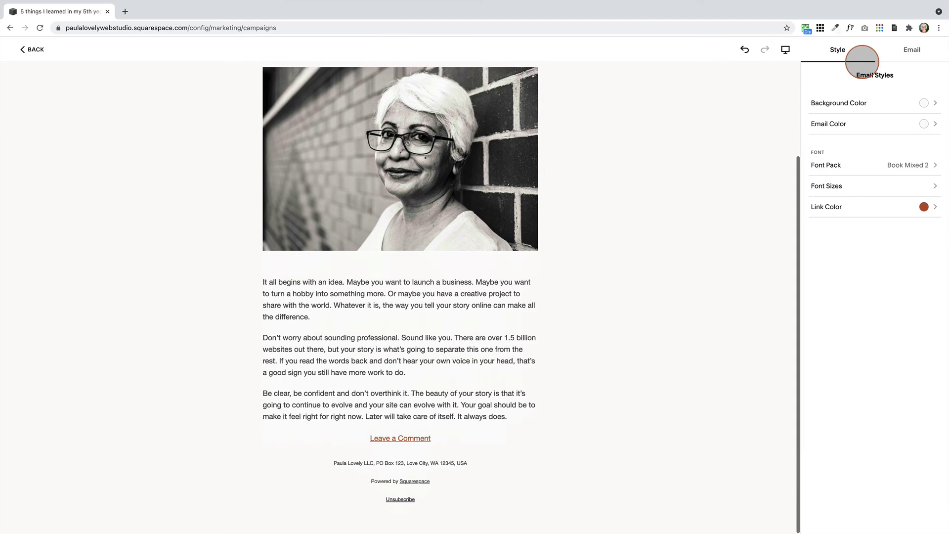
click(913, 49)
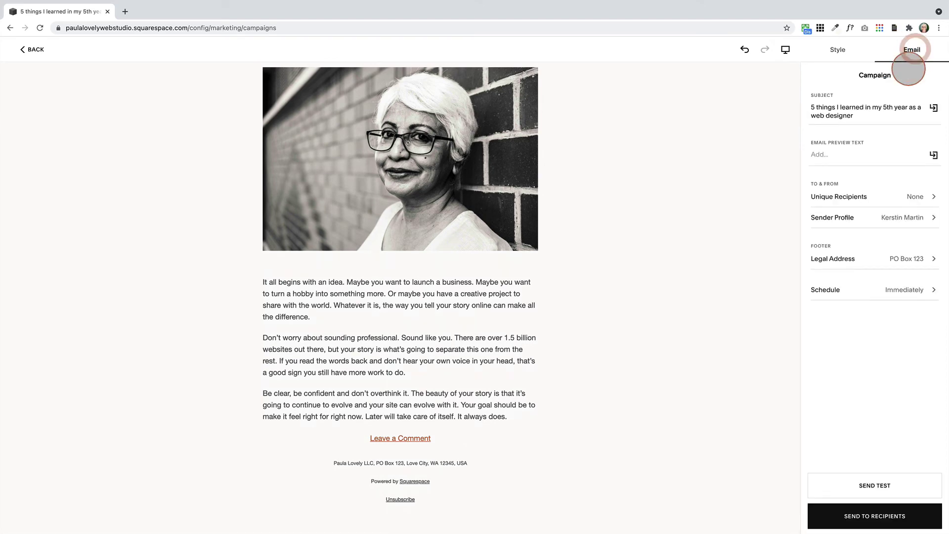
click(871, 484)
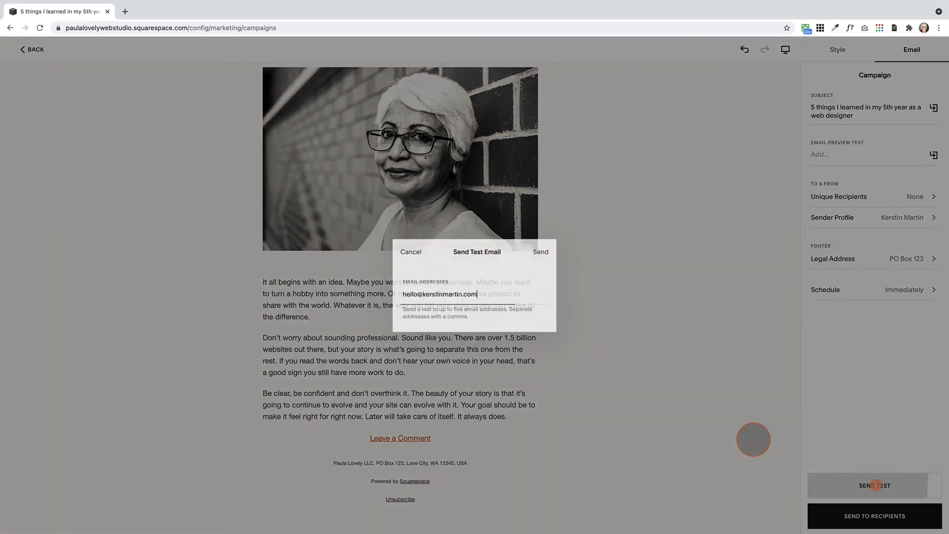
click(409, 250)
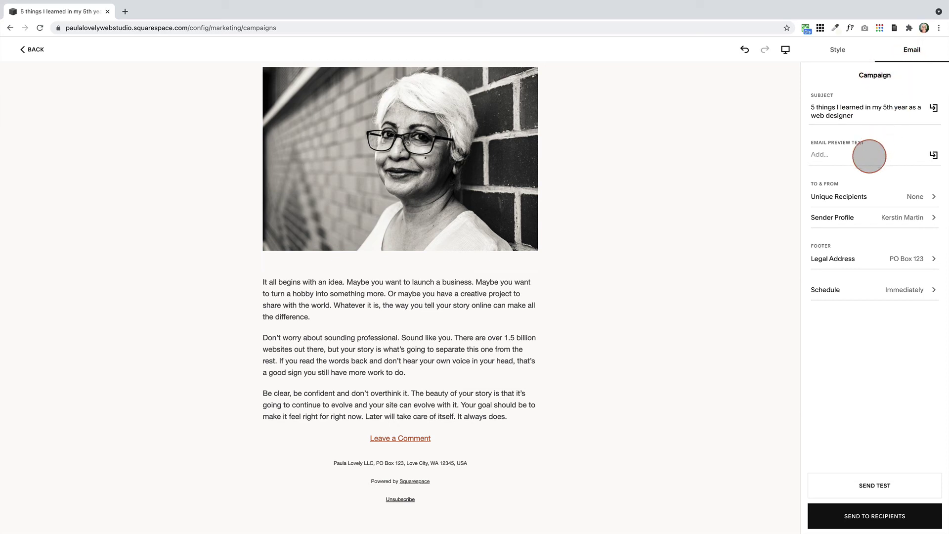
Step: Tick Blog Subscribers under Mailing Lists as the campaign's recipients
click(845, 196)
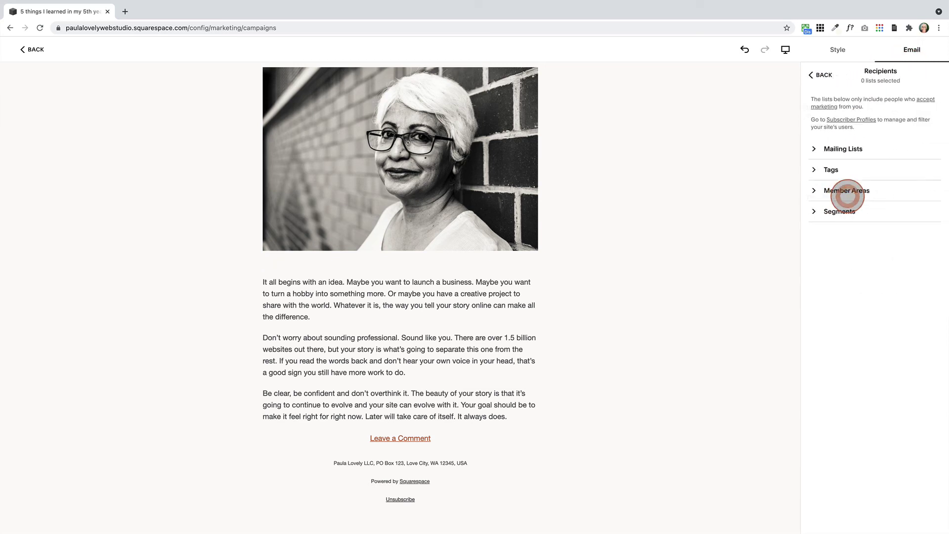
click(812, 148)
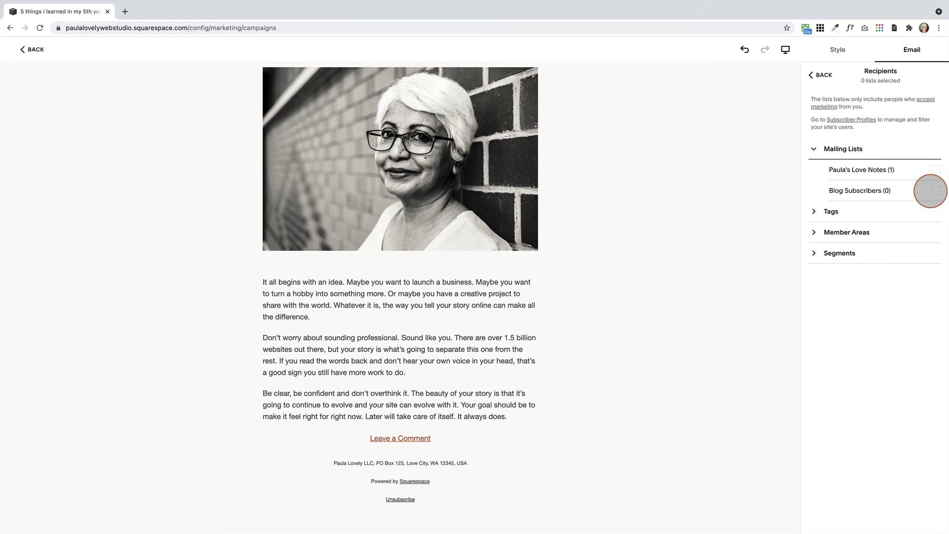
click(933, 191)
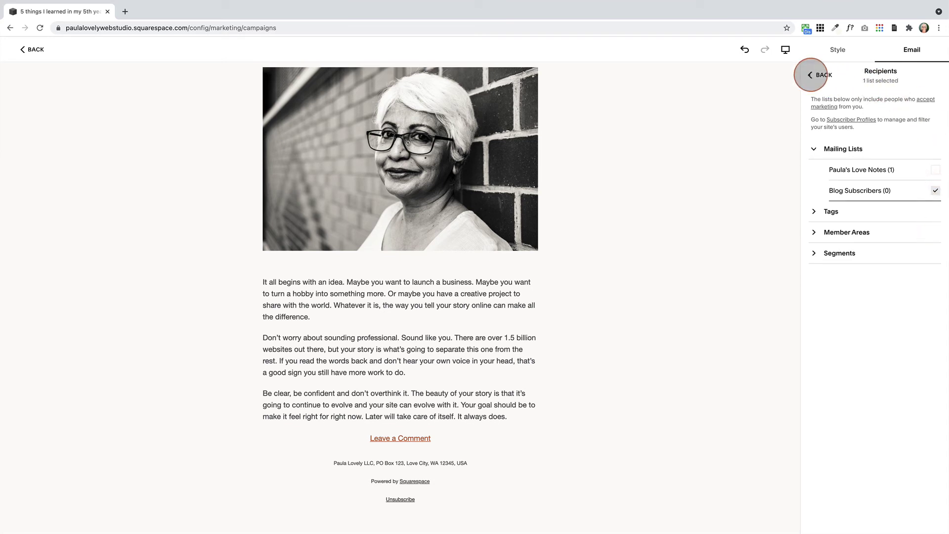
click(811, 75)
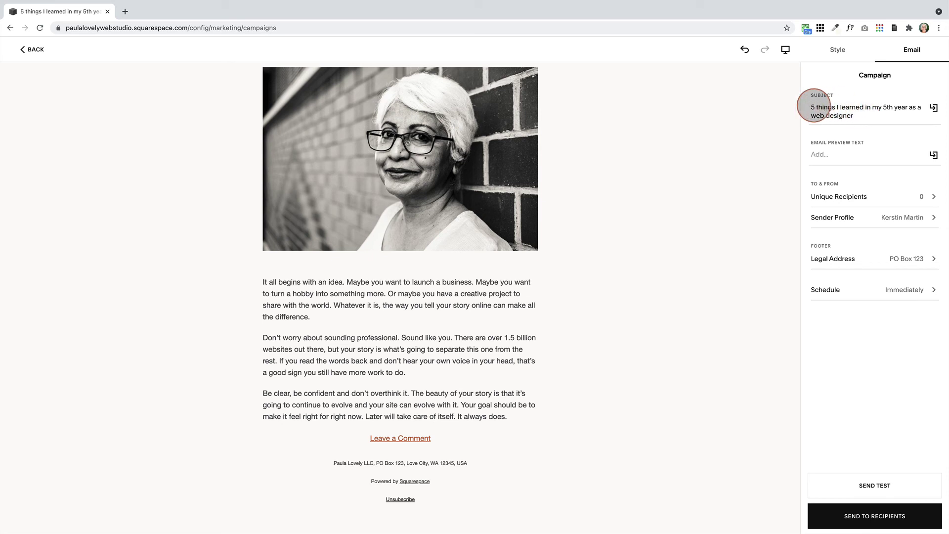
Step: Prefix the subject with 'New post: ' and bring up the send-to-recipients confirmation
click(812, 106)
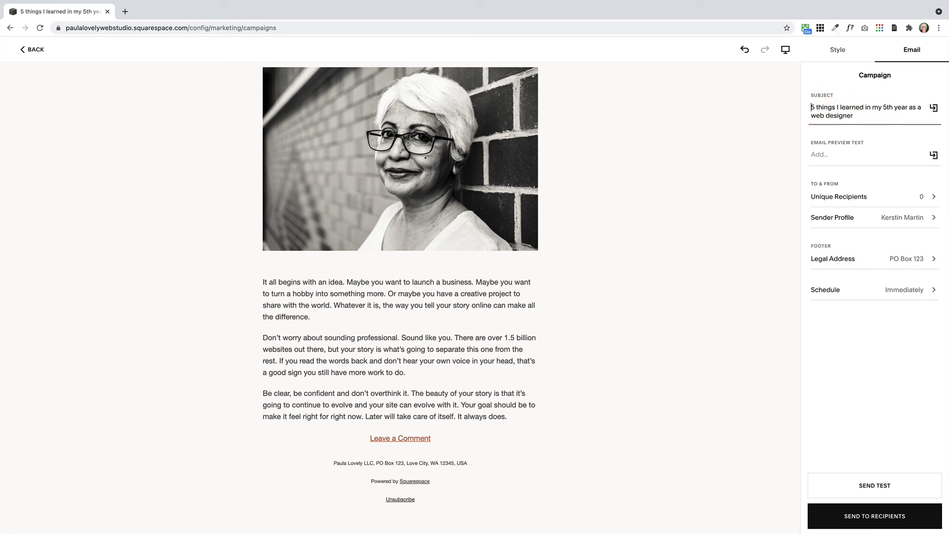
text(New pos)
text(t:)
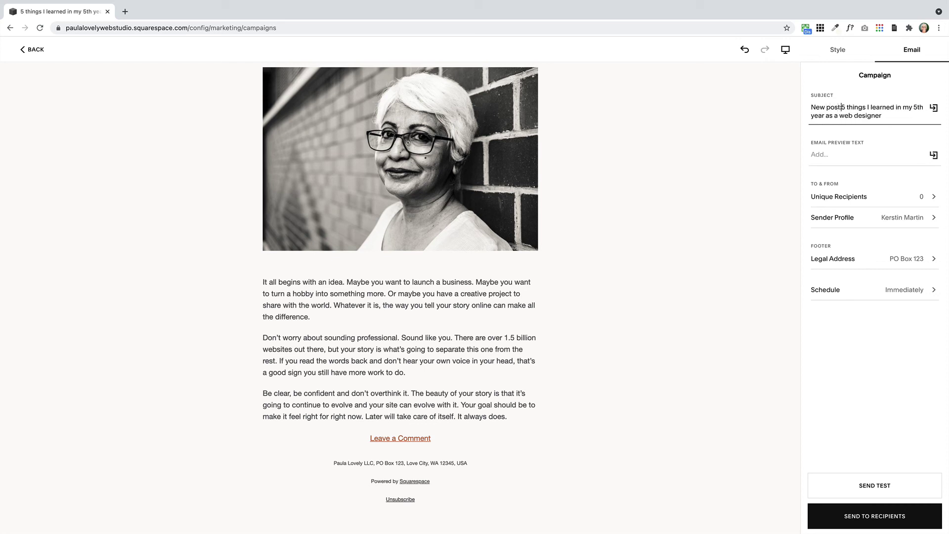
click(876, 515)
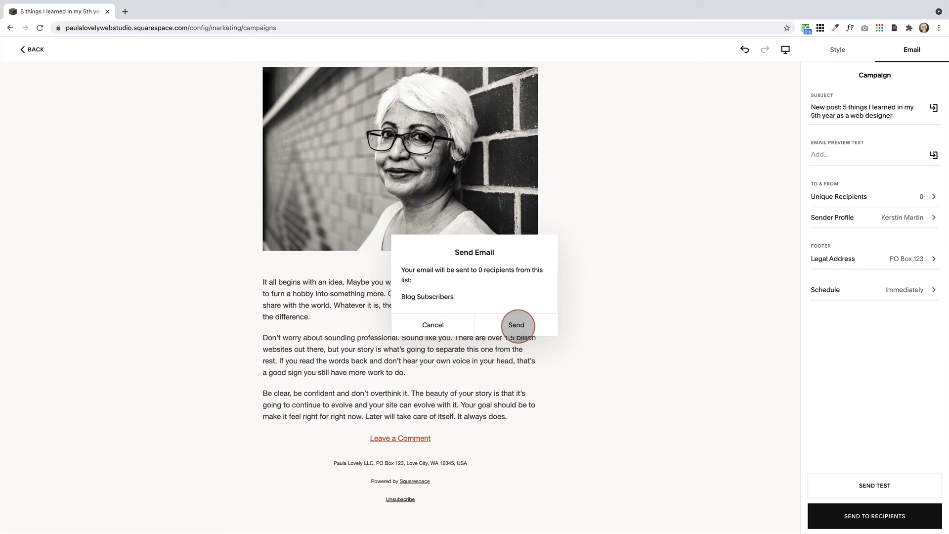
Step: Cancel sending, then go back via Email Campaigns to the main Marketing menu
click(430, 325)
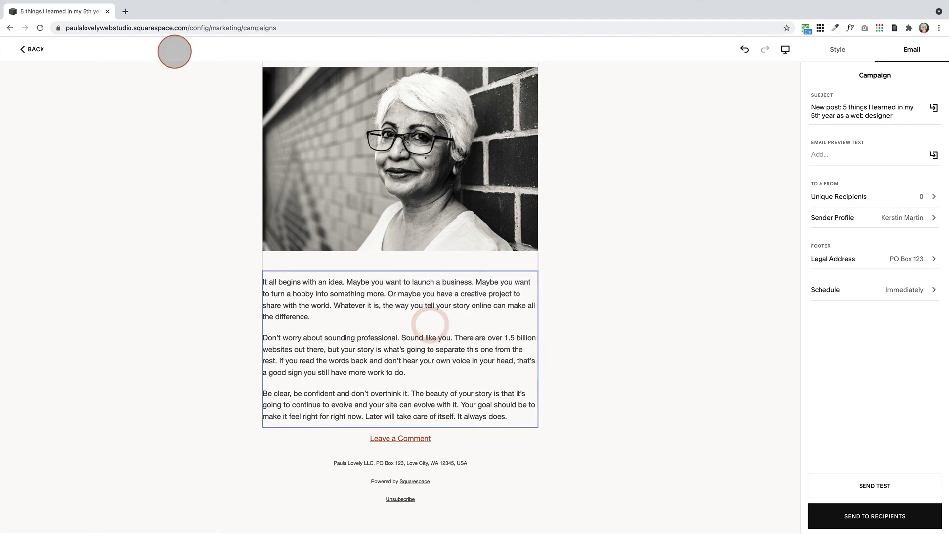
click(36, 51)
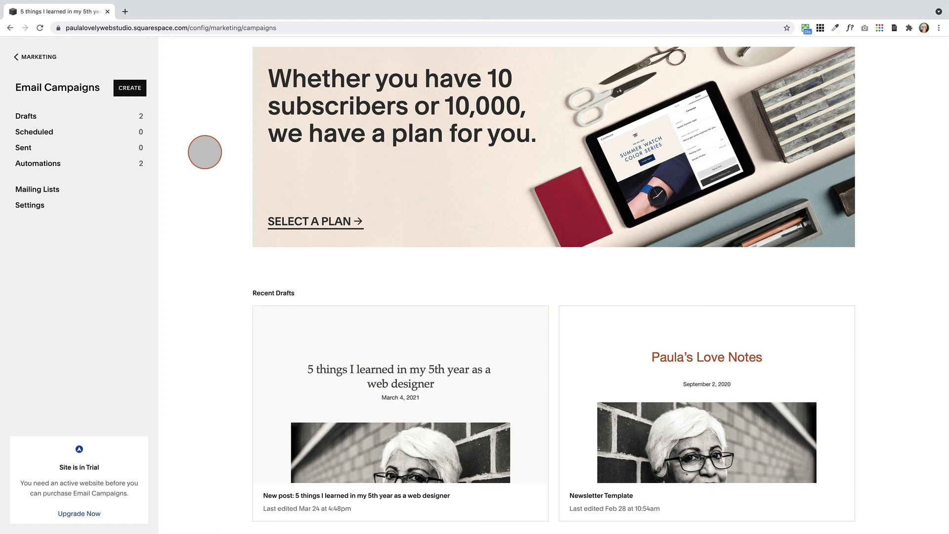
click(39, 57)
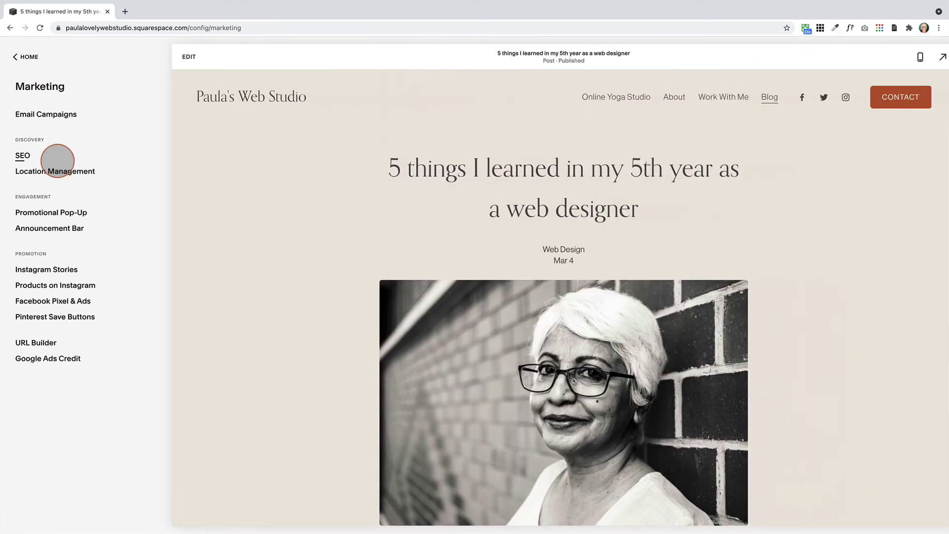